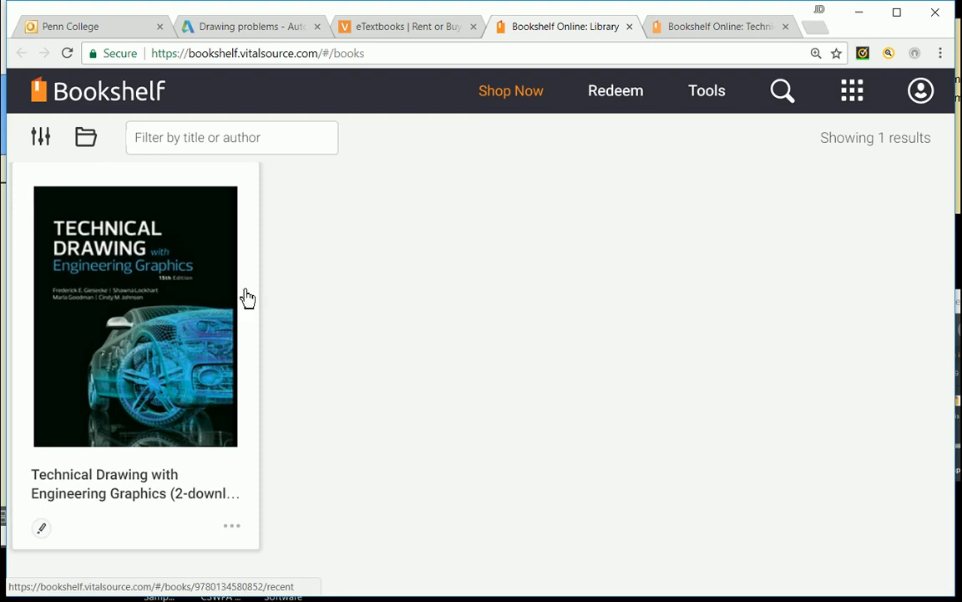
Switch to the Pra.ipt part in Inventor and open Sketch1 under Extrusion1 for editing in the top view
{"action": "left_click", "coordinate": [694, 29]}
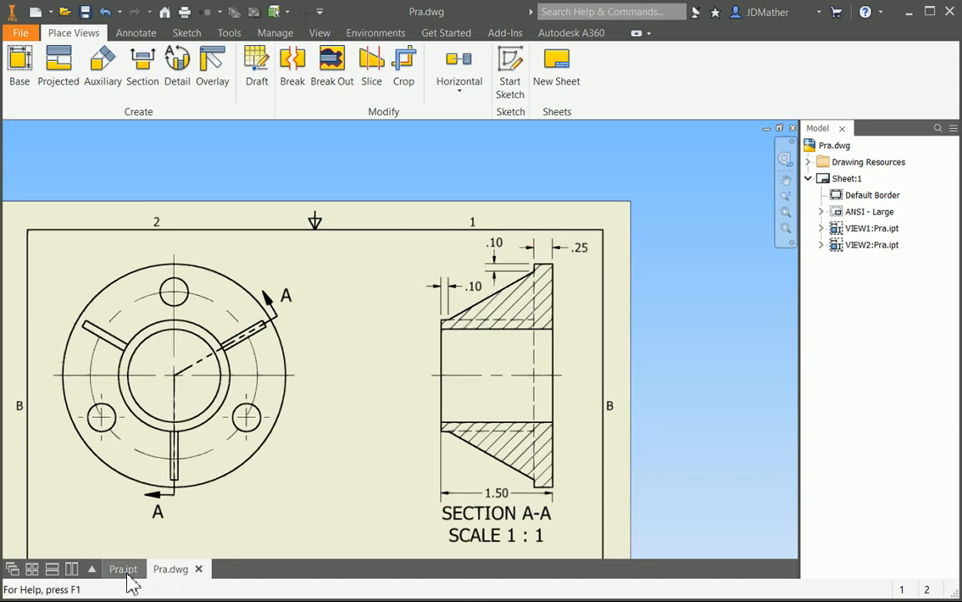
{"action": "left_click", "coordinate": [123, 569]}
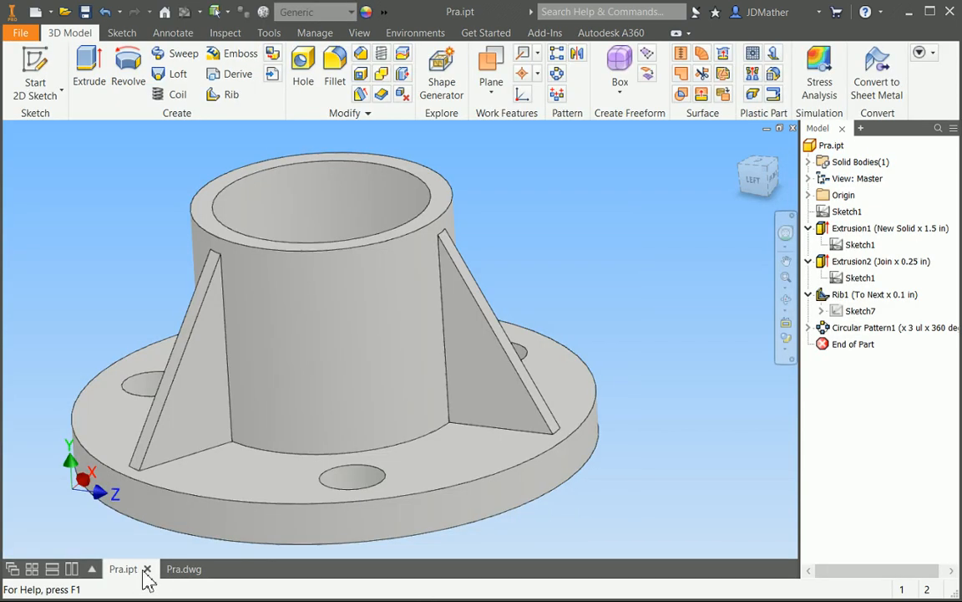
{"action": "right_click", "coordinate": [854, 252]}
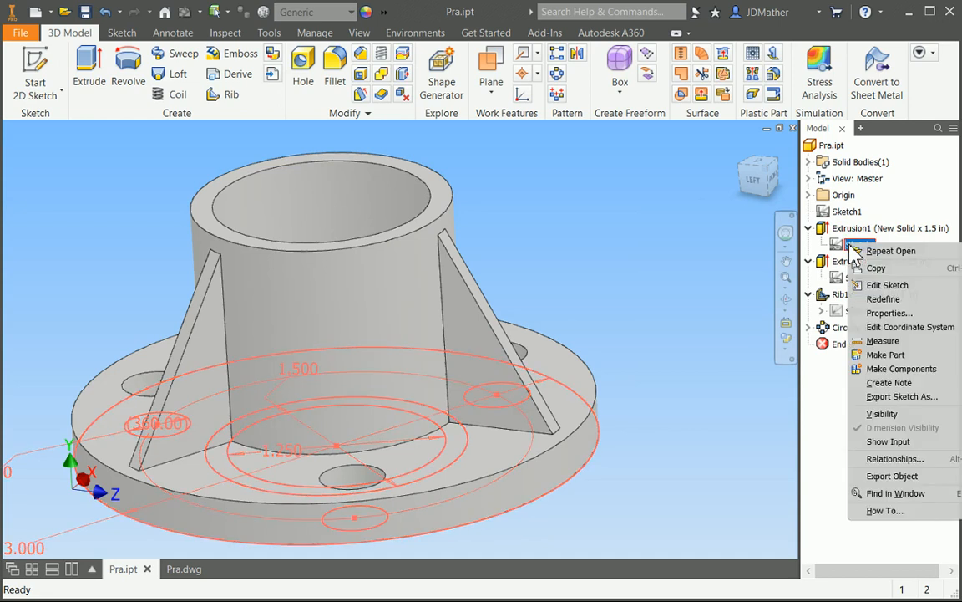
{"action": "left_click", "coordinate": [885, 285]}
{"action": "left_click_drag", "start_coordinate": [772, 179], "coordinate": [766, 171]}
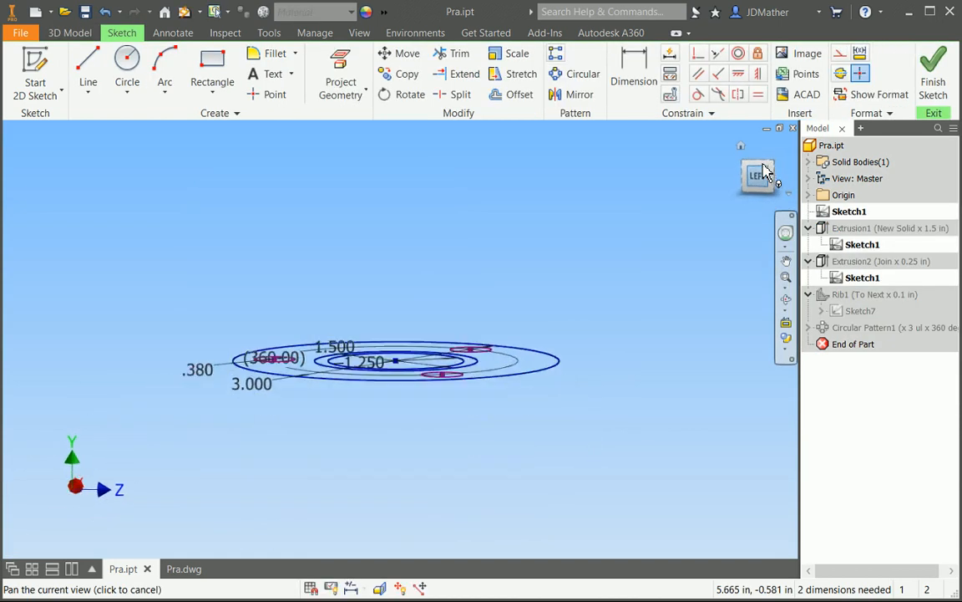
{"action": "left_click", "coordinate": [762, 157]}
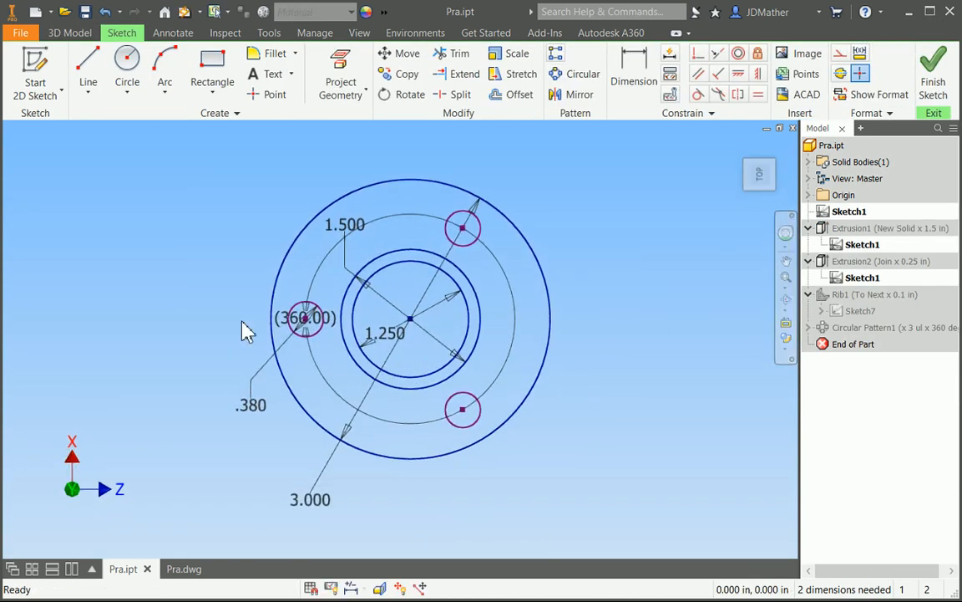
{"action": "scroll", "coordinate": [246, 330], "scroll_direction": "up", "scroll_amount": 2}
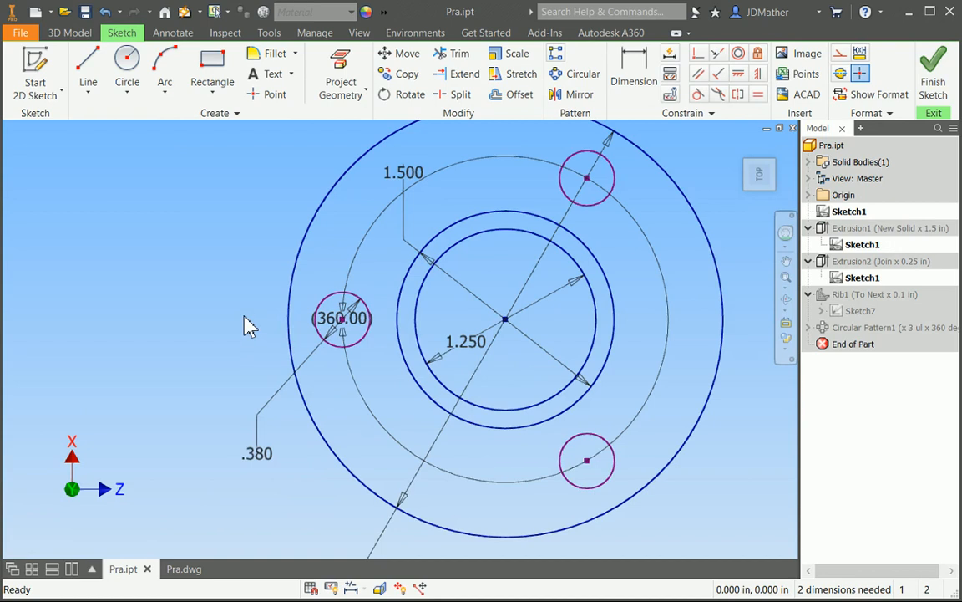
{"action": "left_click", "coordinate": [770, 186]}
{"action": "scroll", "coordinate": [397, 321], "scroll_direction": "up", "scroll_amount": 3}
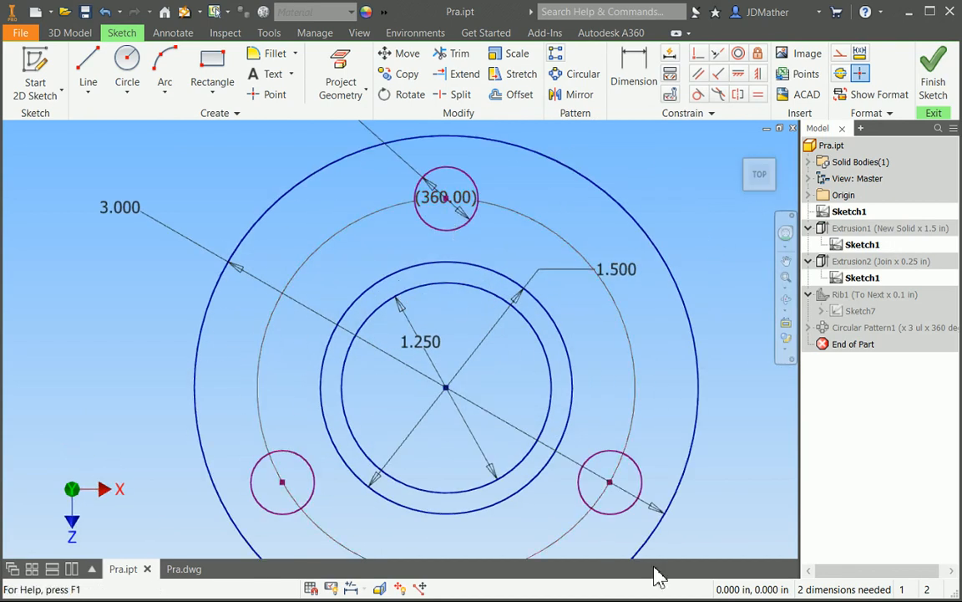
Draw a line from the flange centre to the top hole's centre and make it construction geometry
{"action": "left_click", "coordinate": [88, 68]}
{"action": "left_click", "coordinate": [445, 387]}
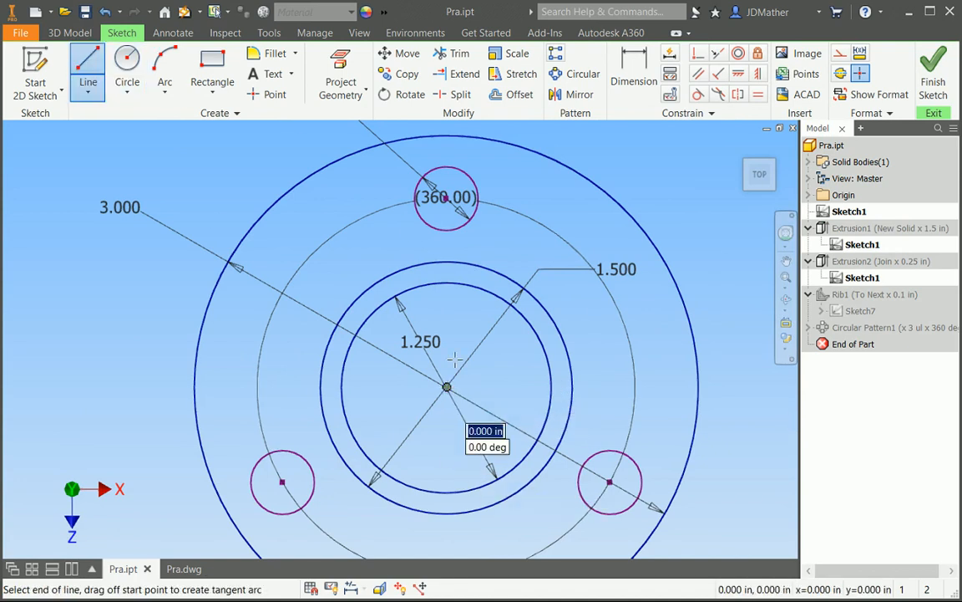
{"action": "left_click", "coordinate": [447, 198]}
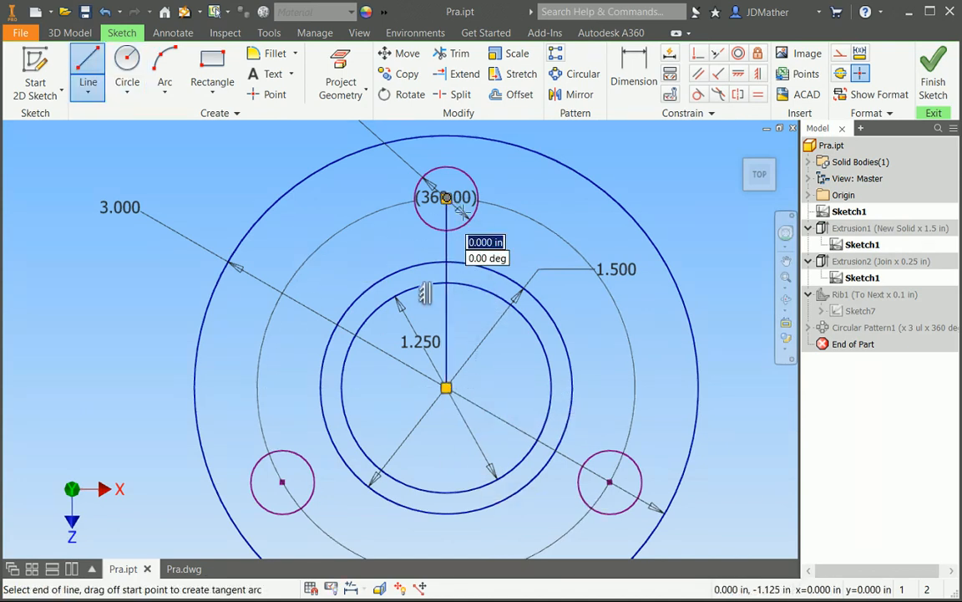
{"action": "right_click", "coordinate": [546, 194]}
{"action": "left_click", "coordinate": [596, 197]}
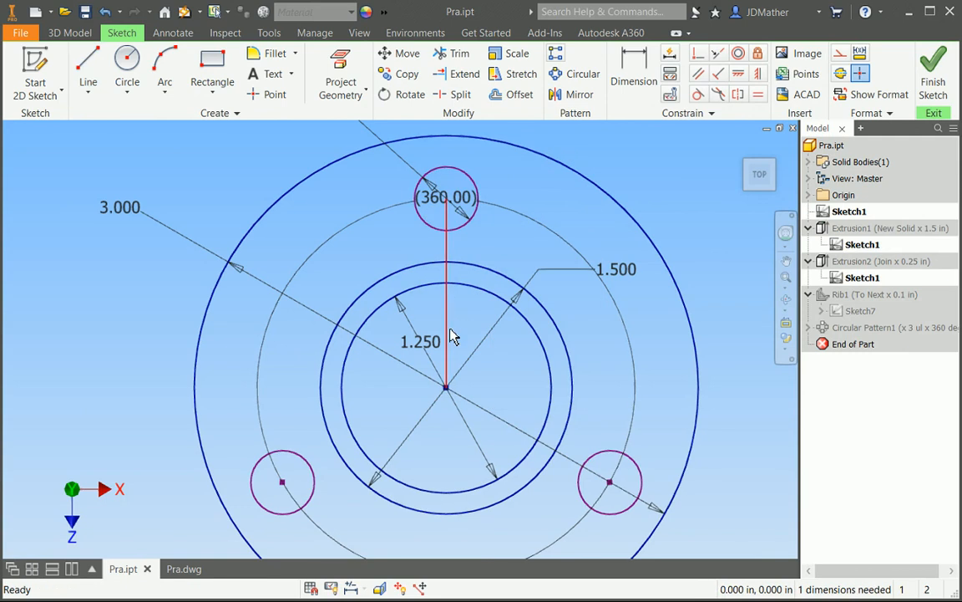
{"action": "right_click", "coordinate": [448, 311]}
{"action": "left_click", "coordinate": [446, 370]}
Move the top hole's centre along the construction line to test its freedom, and undo the move
{"action": "left_click_drag", "start_coordinate": [447, 198], "coordinate": [447, 208]}
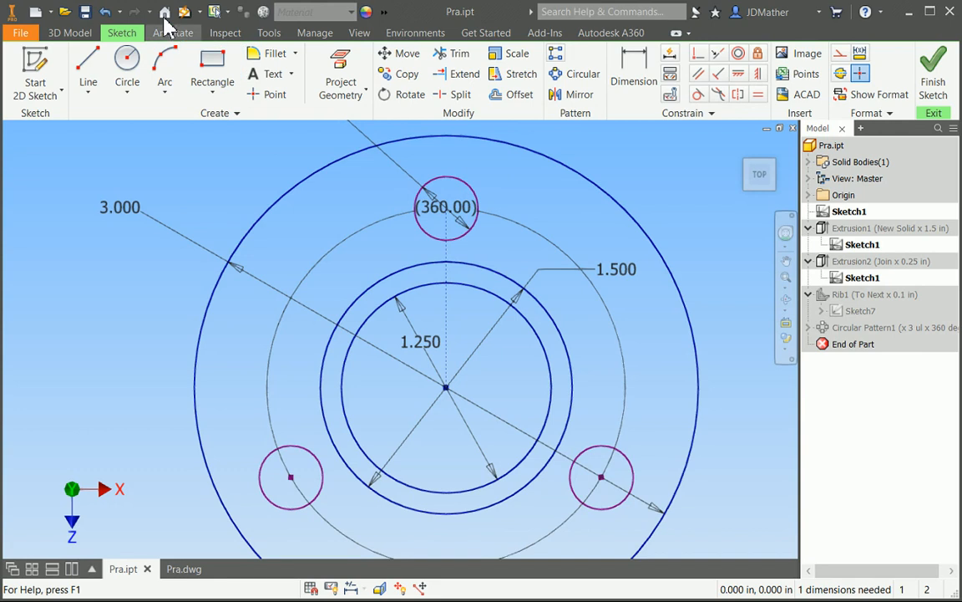
{"action": "left_click", "coordinate": [106, 20]}
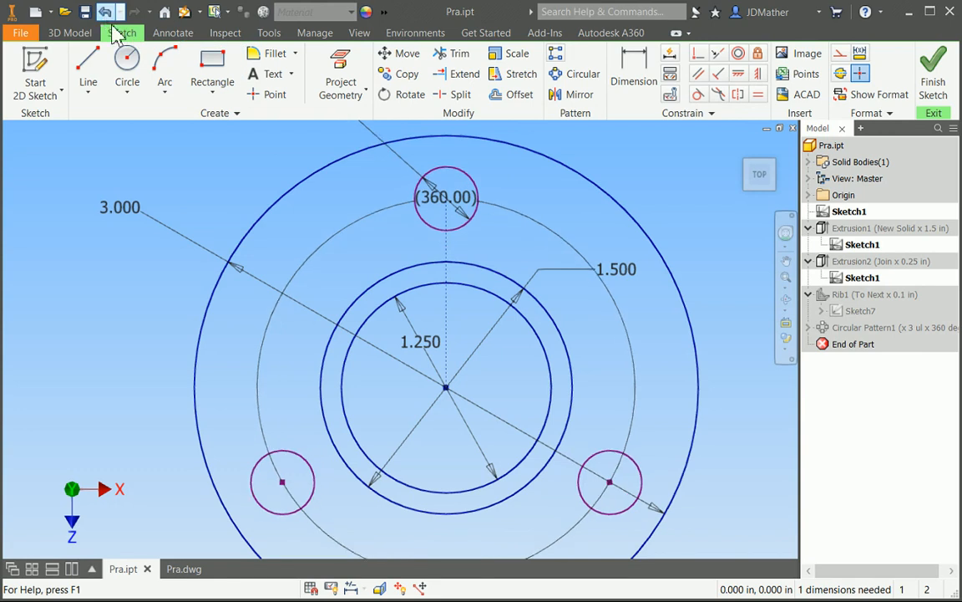
Sketch a circle centred on the flange centre and passing through the top hole's centre
{"action": "left_click", "coordinate": [127, 68]}
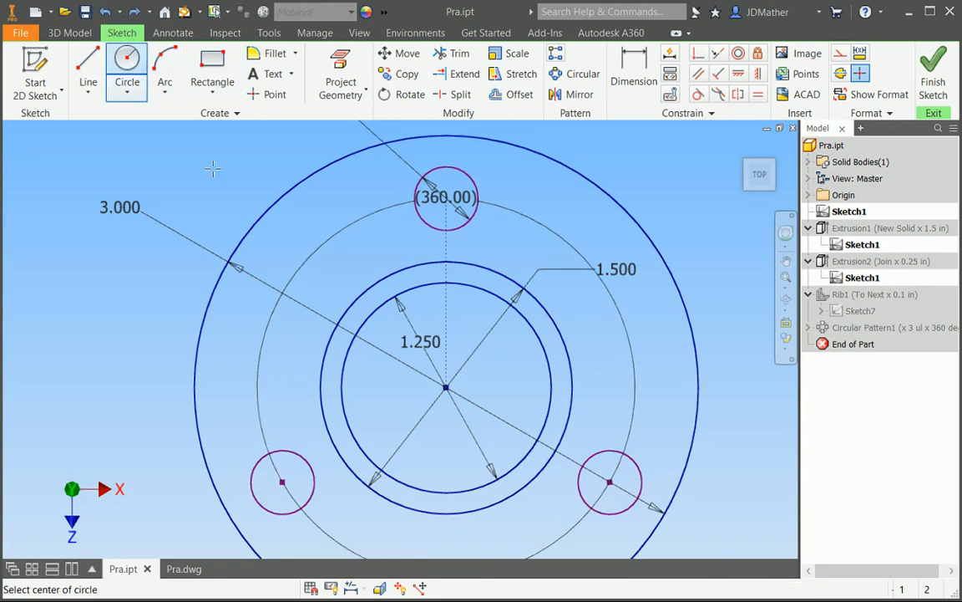
{"action": "left_click", "coordinate": [446, 387]}
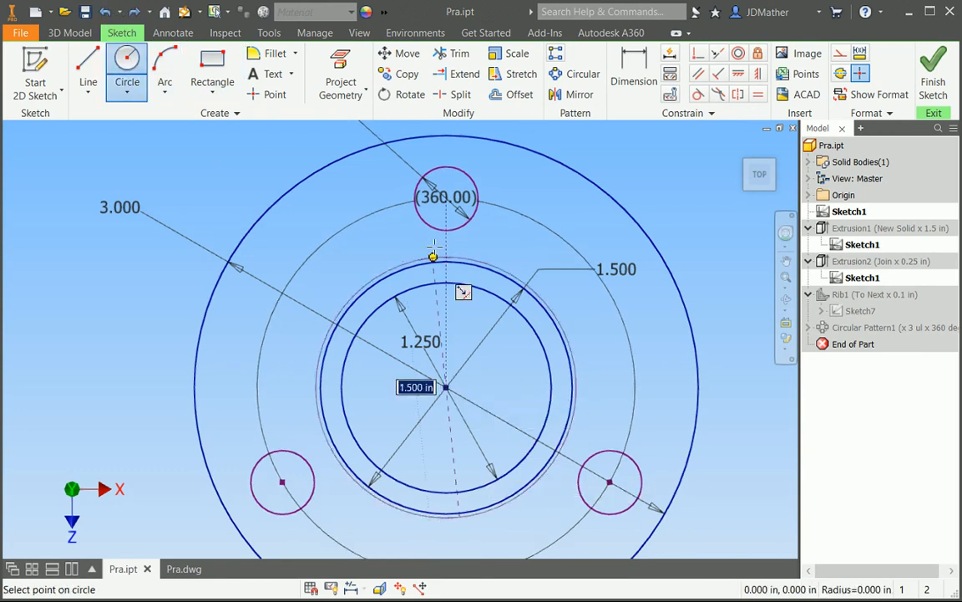
{"action": "left_click", "coordinate": [446, 198]}
{"action": "right_click", "coordinate": [284, 163]}
{"action": "left_click", "coordinate": [334, 155]}
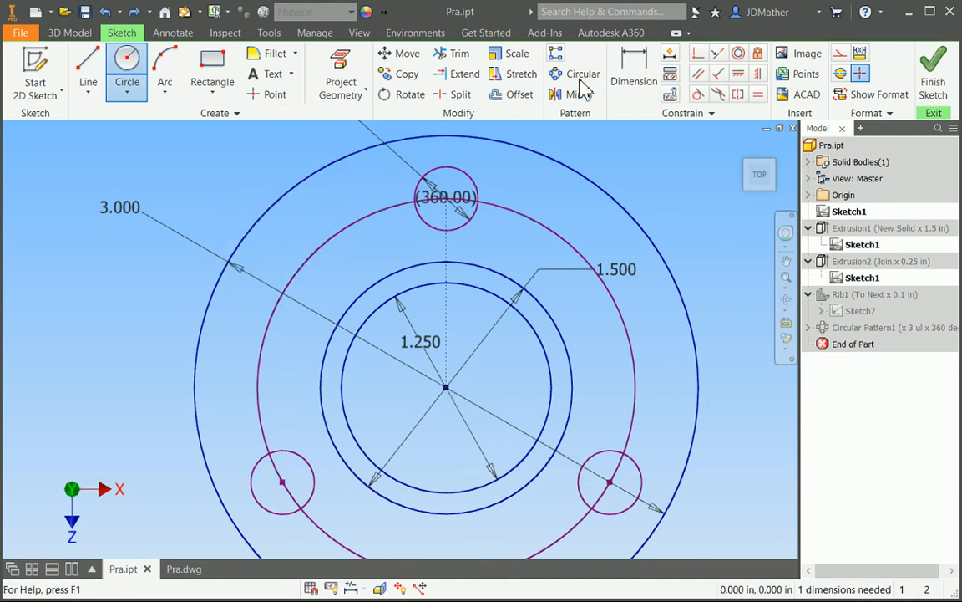
Dimension the bolt circle's diameter at 2.250 in
{"action": "key", "text": "d"}
{"action": "left_click", "coordinate": [350, 232]}
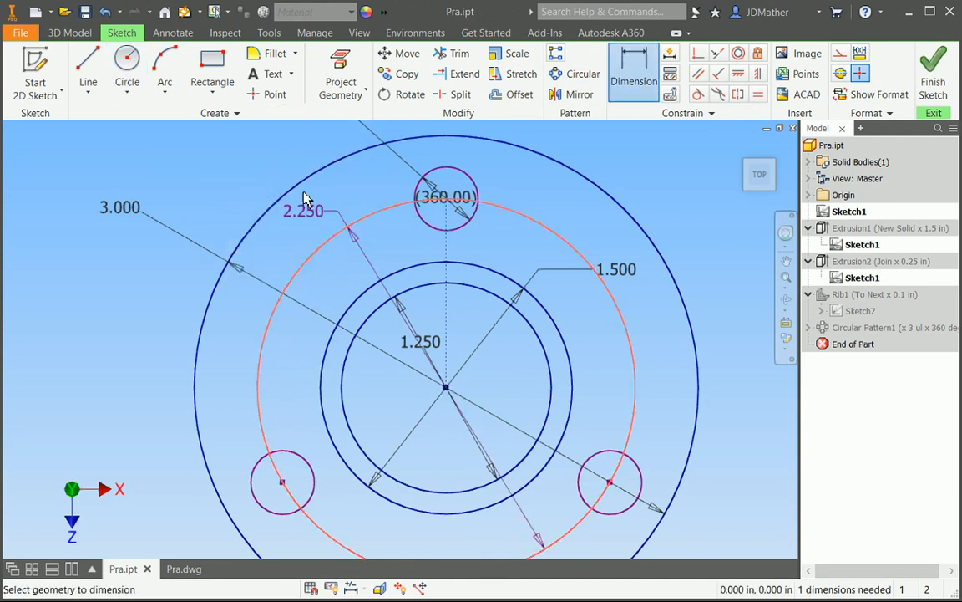
{"action": "left_click", "coordinate": [257, 171]}
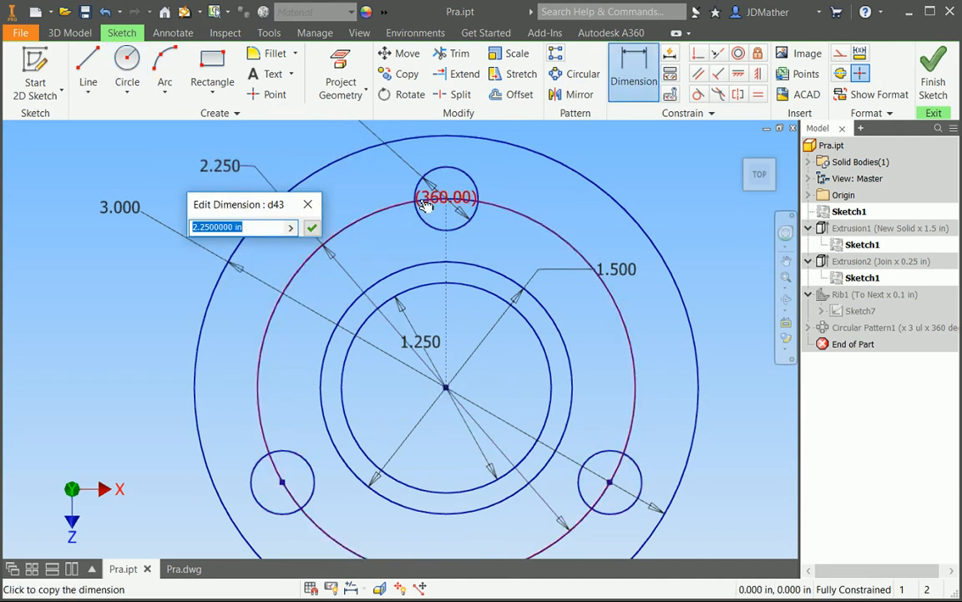
{"action": "left_click", "coordinate": [310, 227]}
{"action": "right_click", "coordinate": [324, 160]}
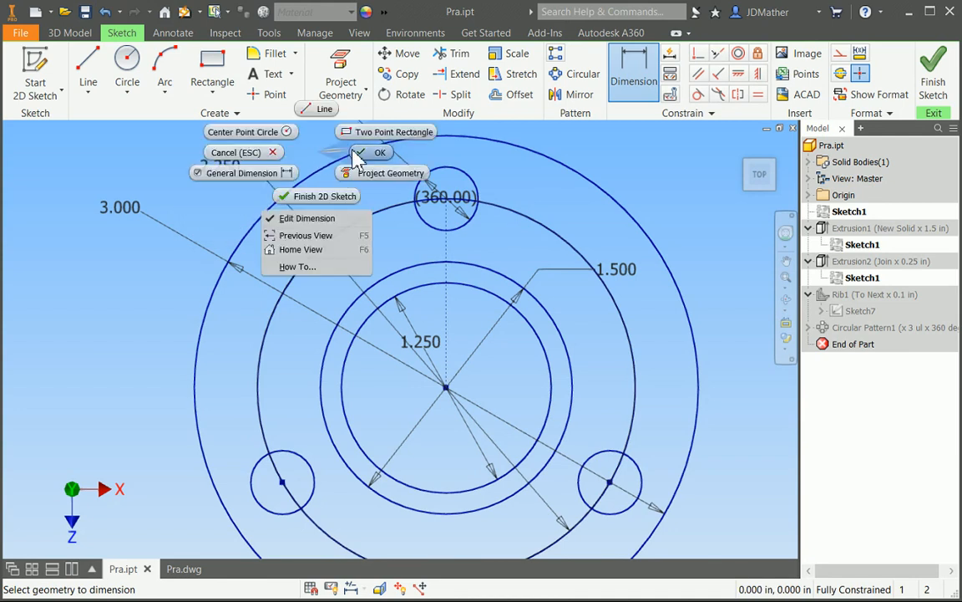
{"action": "left_click", "coordinate": [358, 152]}
Convert the bolt circle to construction geometry and finish the sketch
{"action": "left_click_drag", "start_coordinate": [313, 280], "coordinate": [288, 253]}
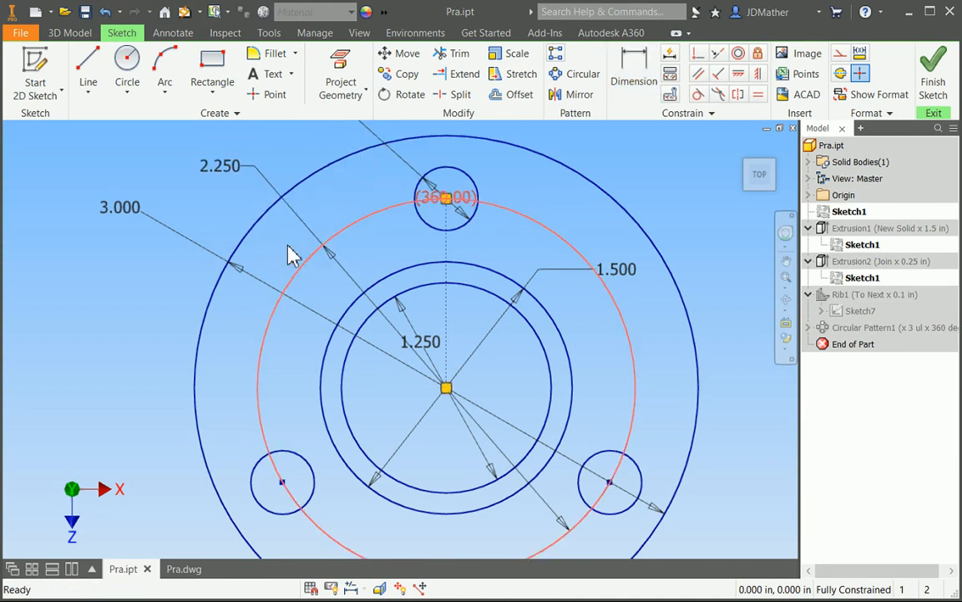
{"action": "right_click", "coordinate": [290, 251]}
{"action": "left_click", "coordinate": [344, 251]}
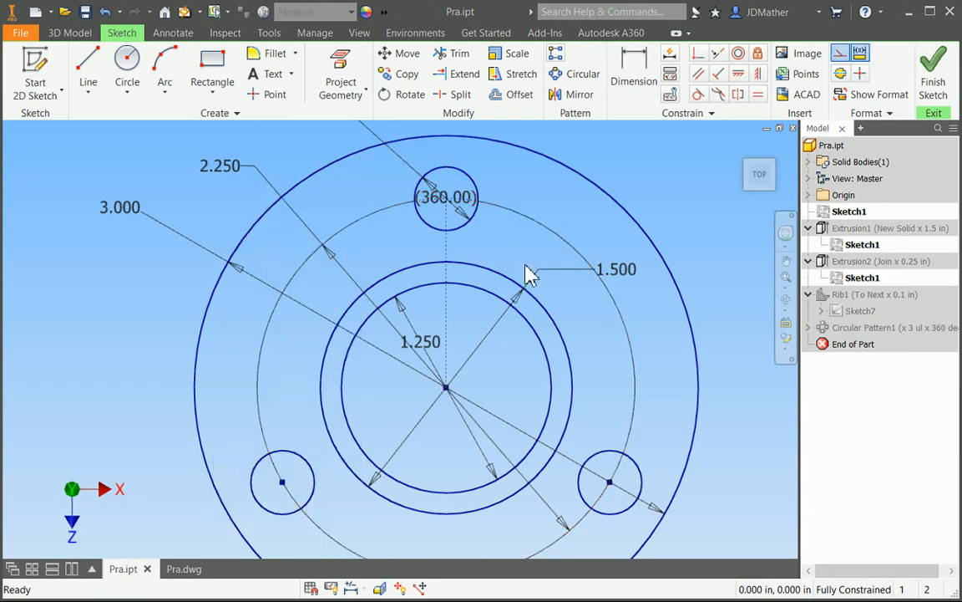
{"action": "scroll", "coordinate": [552, 317], "scroll_direction": "up", "scroll_amount": 3}
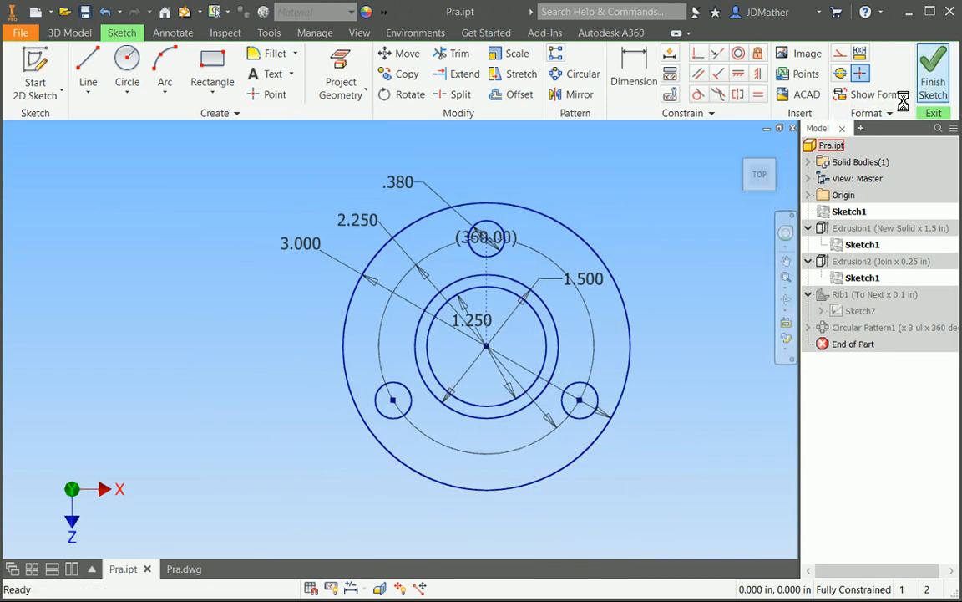
{"action": "left_click", "coordinate": [944, 94]}
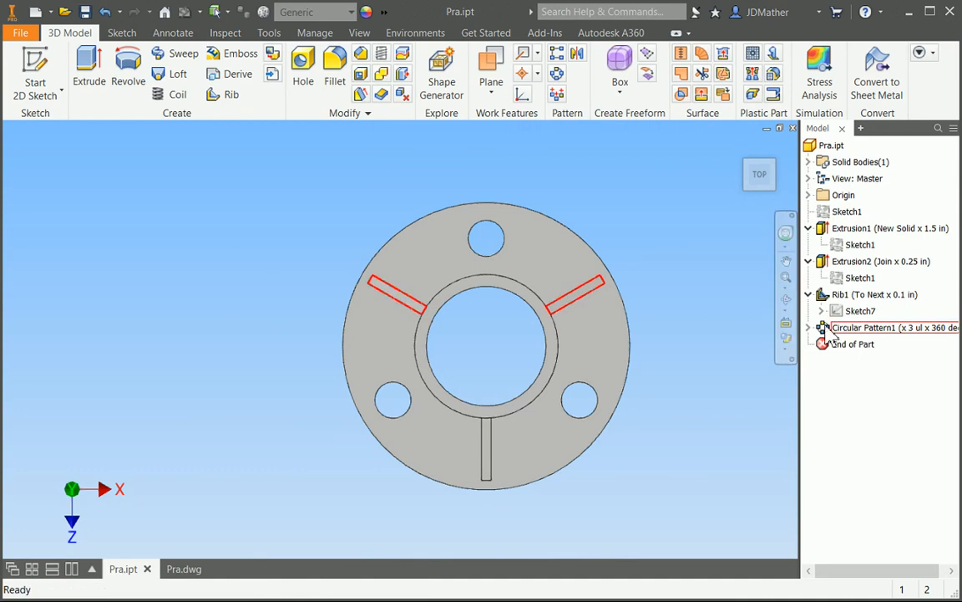
Open Sketch7 under Rib1 for editing and view the sketch from the left side of the part
{"action": "left_click", "coordinate": [787, 302]}
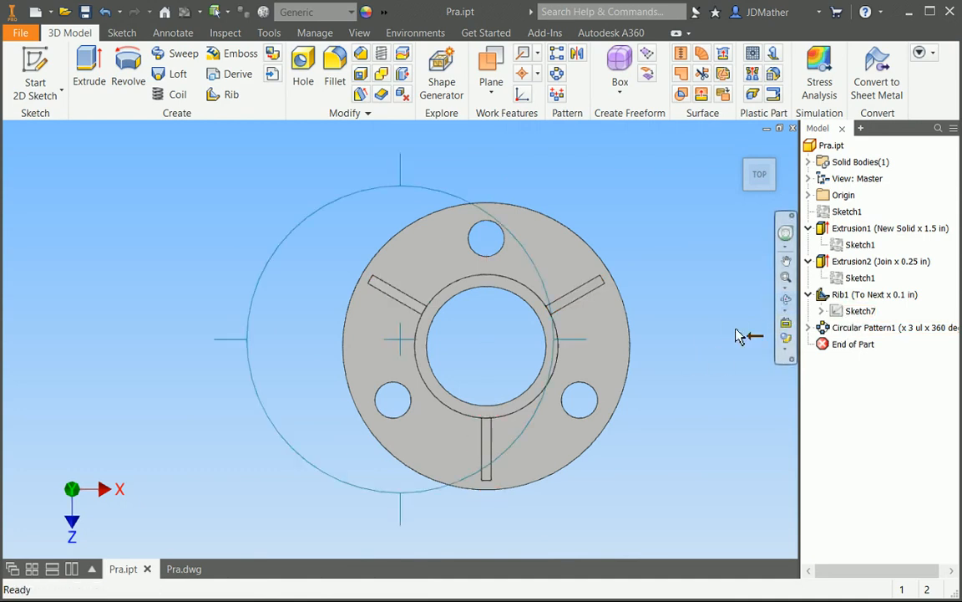
{"action": "left_click_drag", "start_coordinate": [543, 326], "coordinate": [528, 224]}
{"action": "right_click", "coordinate": [551, 249]}
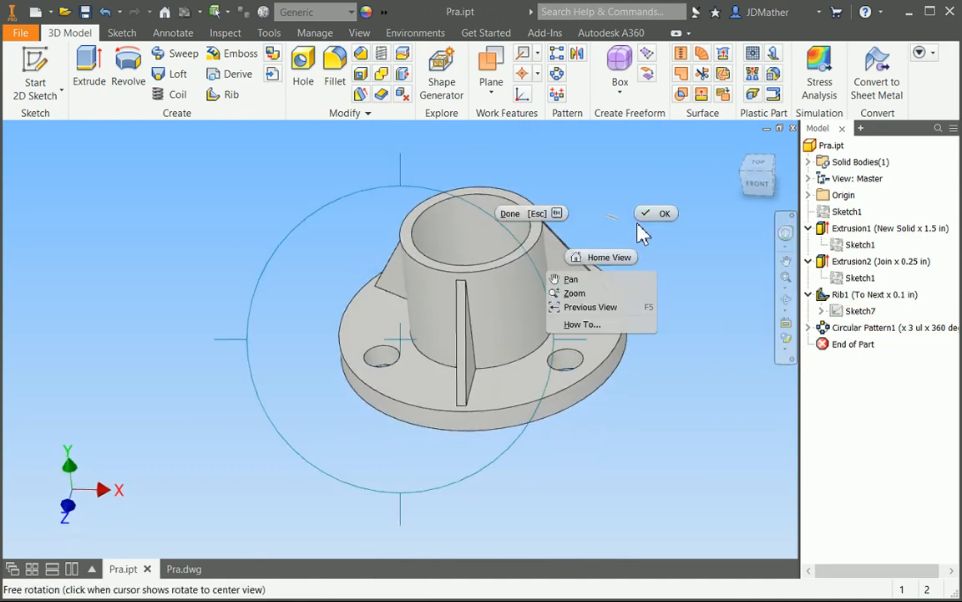
{"action": "left_click", "coordinate": [657, 215]}
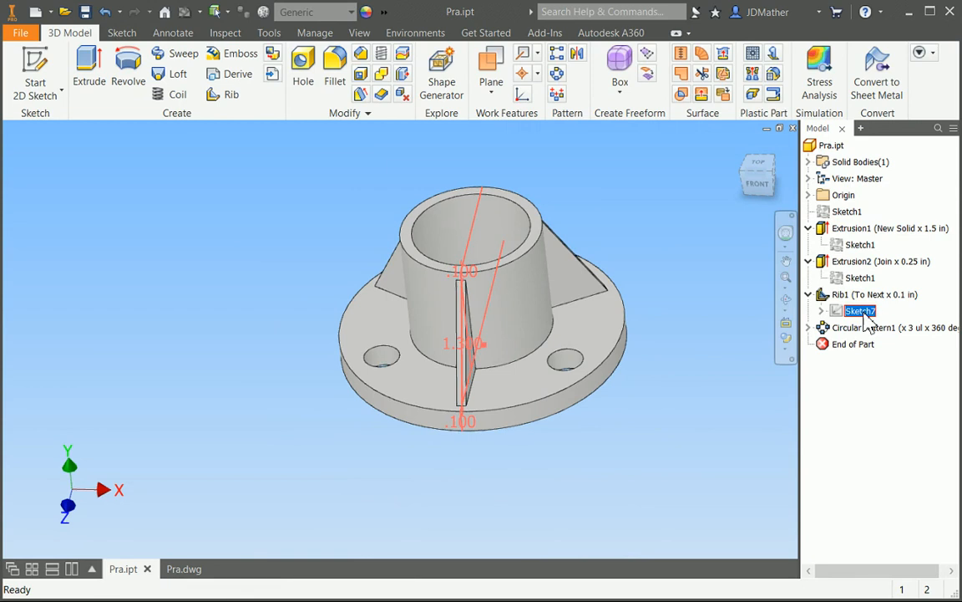
{"action": "right_click", "coordinate": [862, 311]}
{"action": "left_click", "coordinate": [890, 353]}
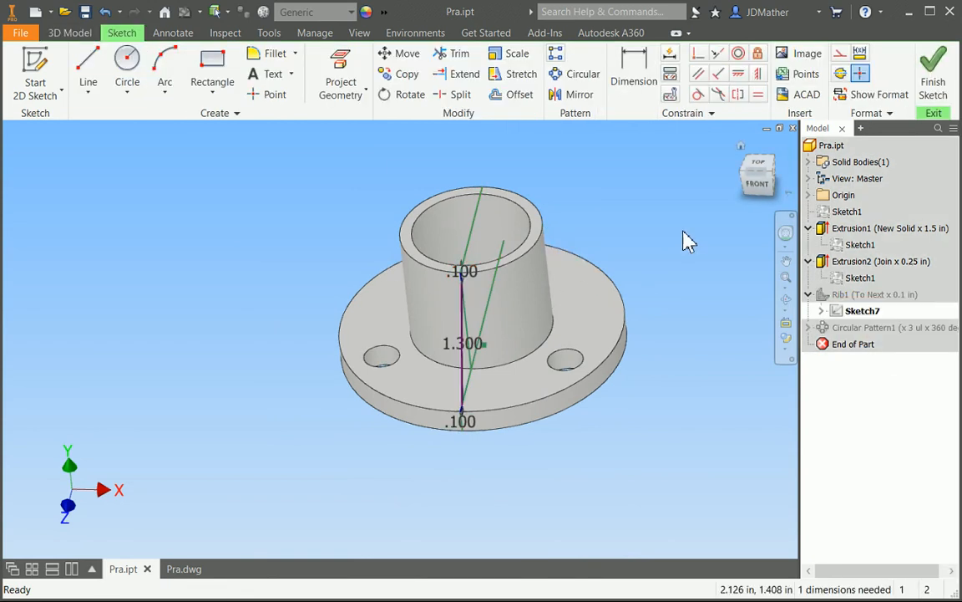
{"action": "left_click", "coordinate": [756, 185]}
{"action": "left_click", "coordinate": [736, 180]}
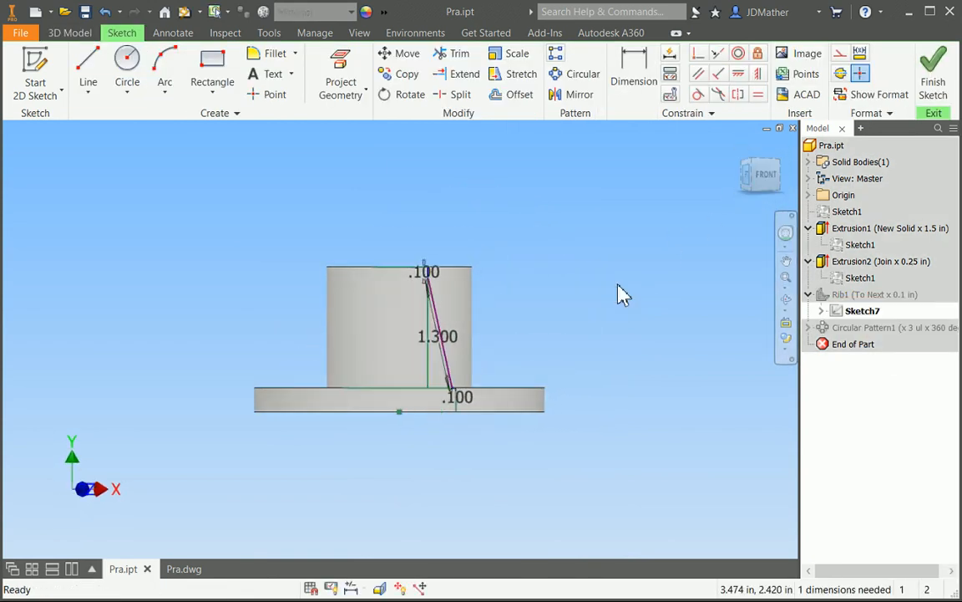
{"action": "scroll", "coordinate": [473, 311], "scroll_direction": "down", "scroll_amount": 3}
Pull the sloped rib line's upper end away from the cylinder and delete the line's 1.300 in length dimension
{"action": "mouse_move", "coordinate": [467, 234]}
{"action": "left_mouse_down"}
{"action": "mouse_move", "coordinate": [548, 219]}
{"action": "mouse_move", "coordinate": [598, 229]}
{"action": "mouse_move", "coordinate": [569, 208]}
{"action": "mouse_move", "coordinate": [519, 242]}
{"action": "mouse_move", "coordinate": [493, 219]}
{"action": "left_mouse_up"}
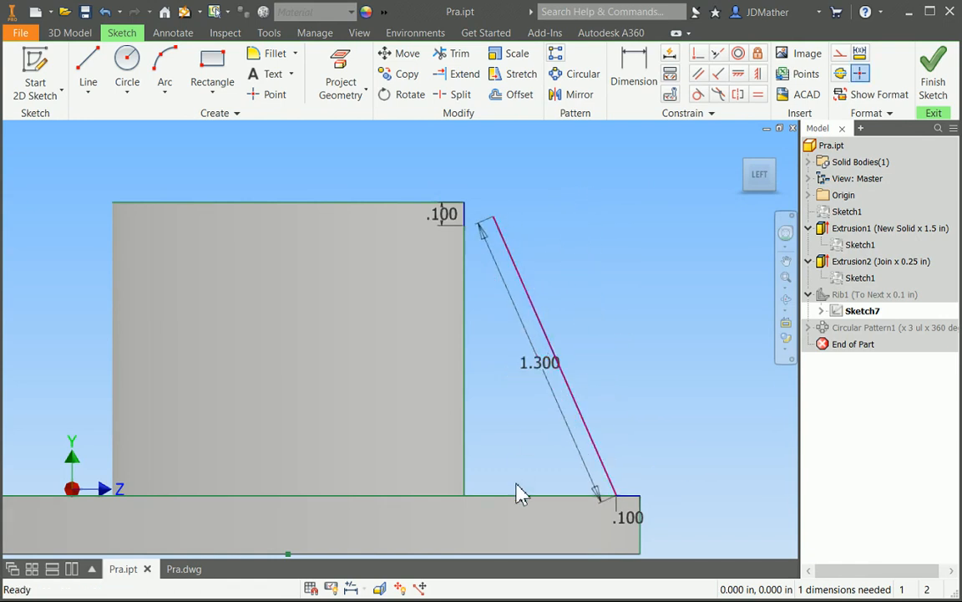
{"action": "left_click", "coordinate": [543, 376]}
{"action": "key", "text": "Delete"}
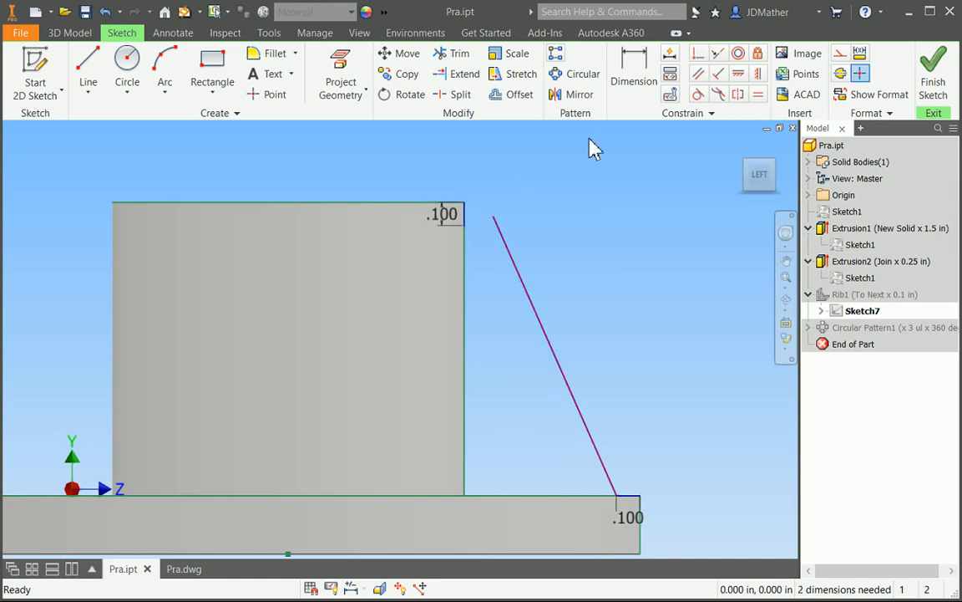
Make the sloped line's upper endpoint coincident with the lower end of the short vertical line on the cylinder's edge
{"action": "left_click", "coordinate": [698, 53]}
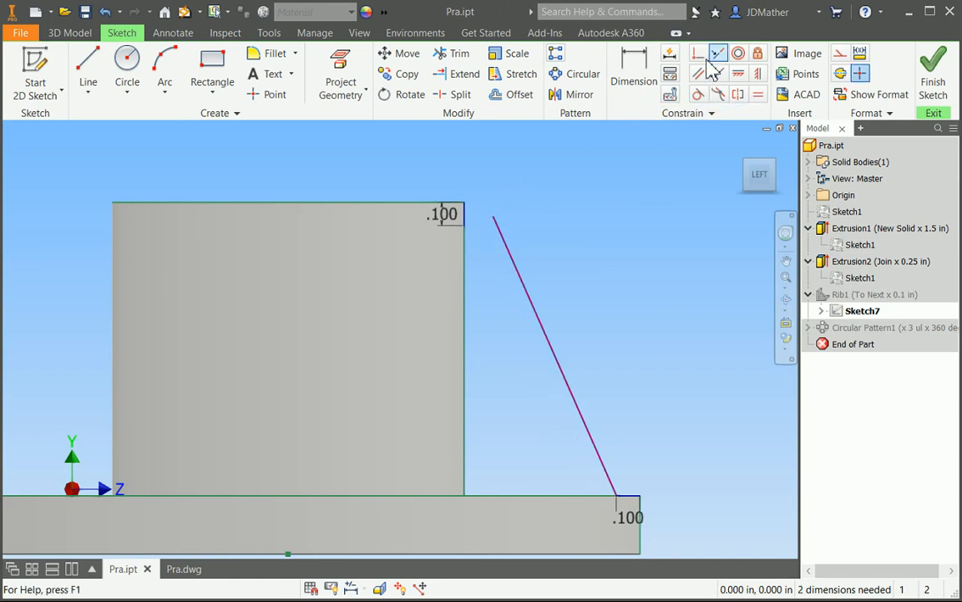
{"action": "left_click", "coordinate": [495, 221]}
{"action": "left_click", "coordinate": [464, 226]}
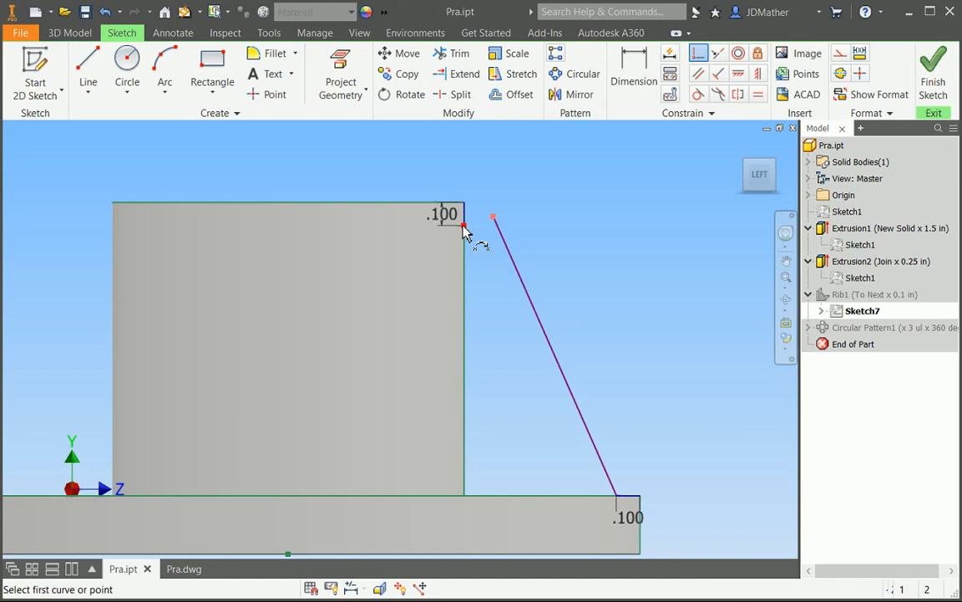
{"action": "right_click", "coordinate": [528, 208]}
{"action": "left_click", "coordinate": [579, 203]}
Finish the rib sketch, expand the update error details for Circular Pattern1, and accept the change
{"action": "left_click", "coordinate": [933, 82]}
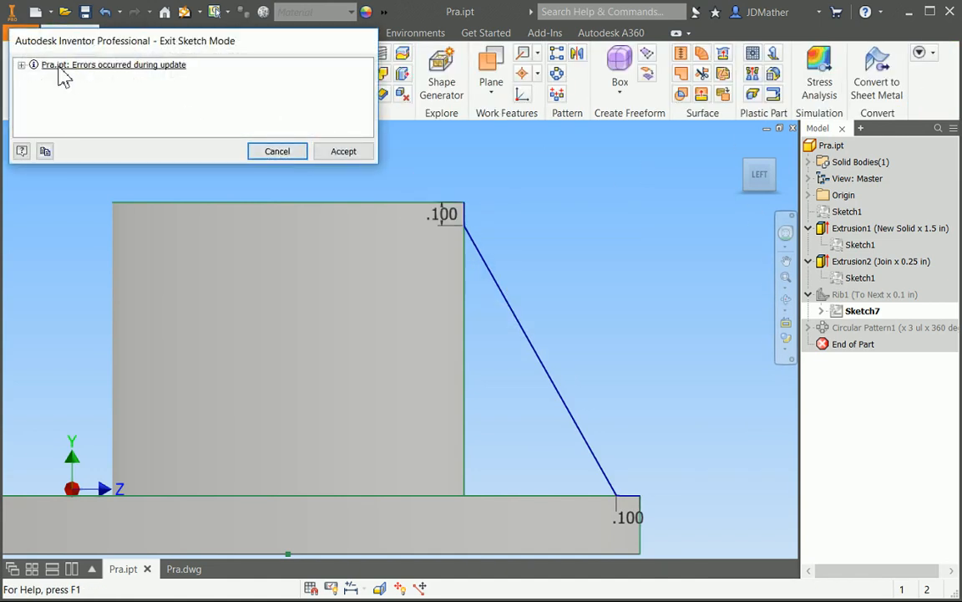
{"action": "left_click", "coordinate": [20, 64]}
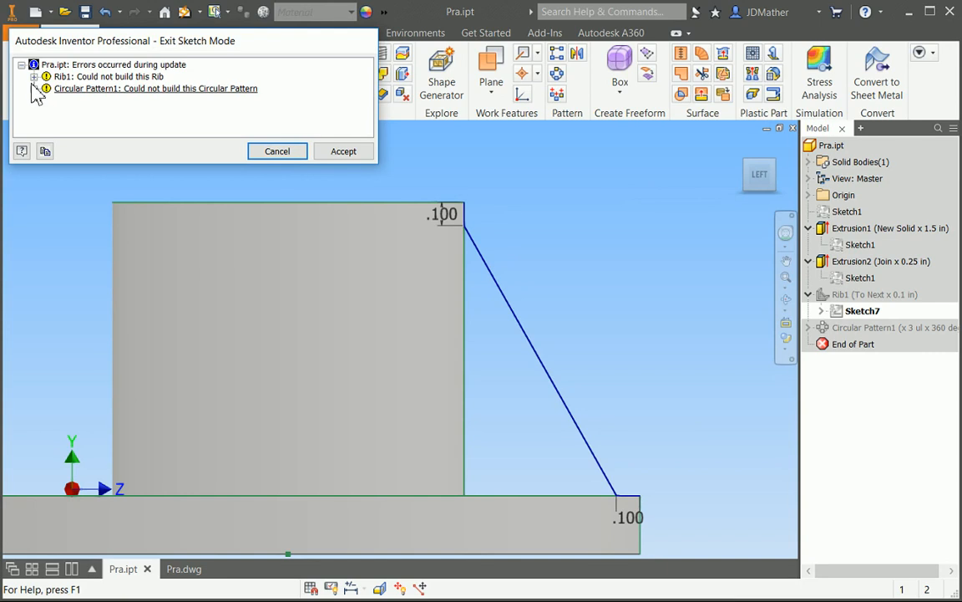
{"action": "left_click", "coordinate": [33, 89]}
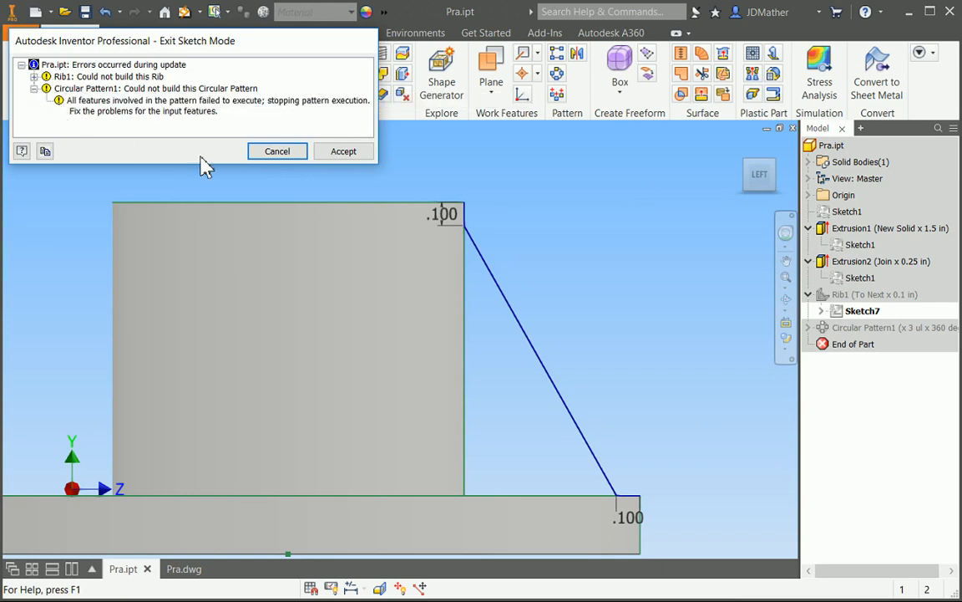
{"action": "left_click", "coordinate": [341, 154]}
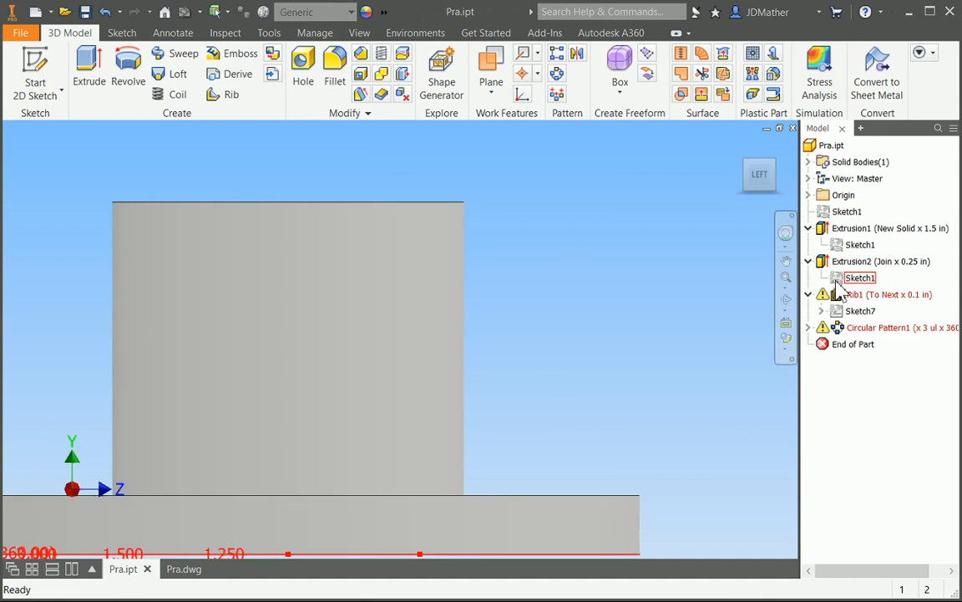
Revert to the loose sloped rib line with its 1.300 dimension, and make its upper endpoint coincident with the cylinder's vertical edge
{"action": "left_click", "coordinate": [104, 13]}
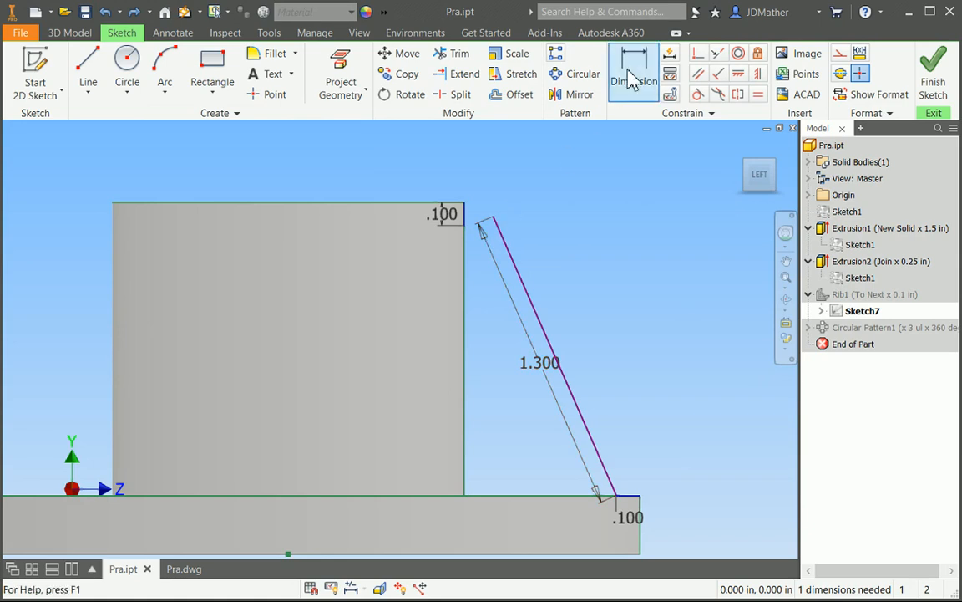
{"action": "left_click", "coordinate": [697, 53]}
{"action": "left_click", "coordinate": [466, 295]}
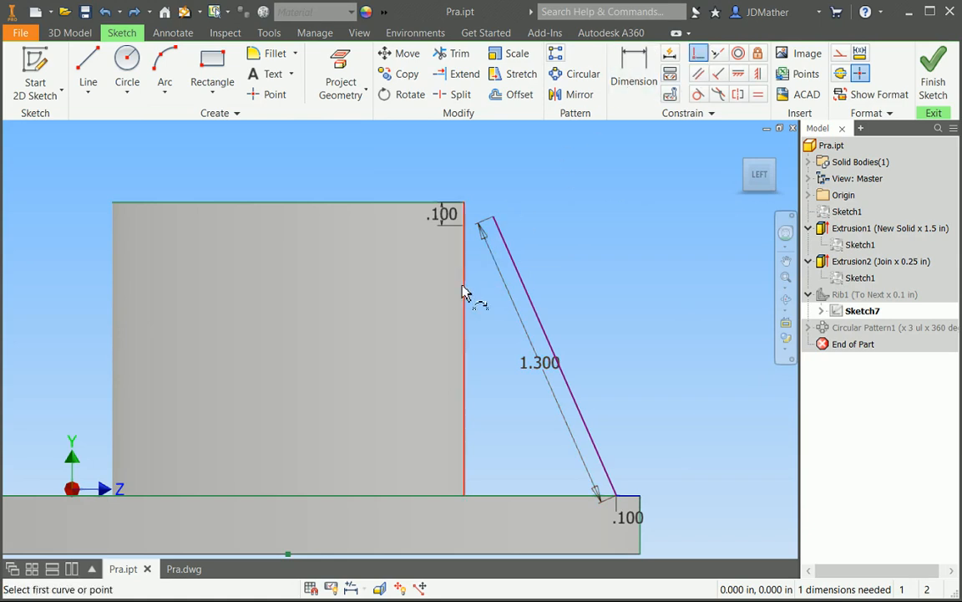
{"action": "left_click", "coordinate": [493, 217]}
{"action": "right_click", "coordinate": [511, 188]}
{"action": "left_click", "coordinate": [568, 190]}
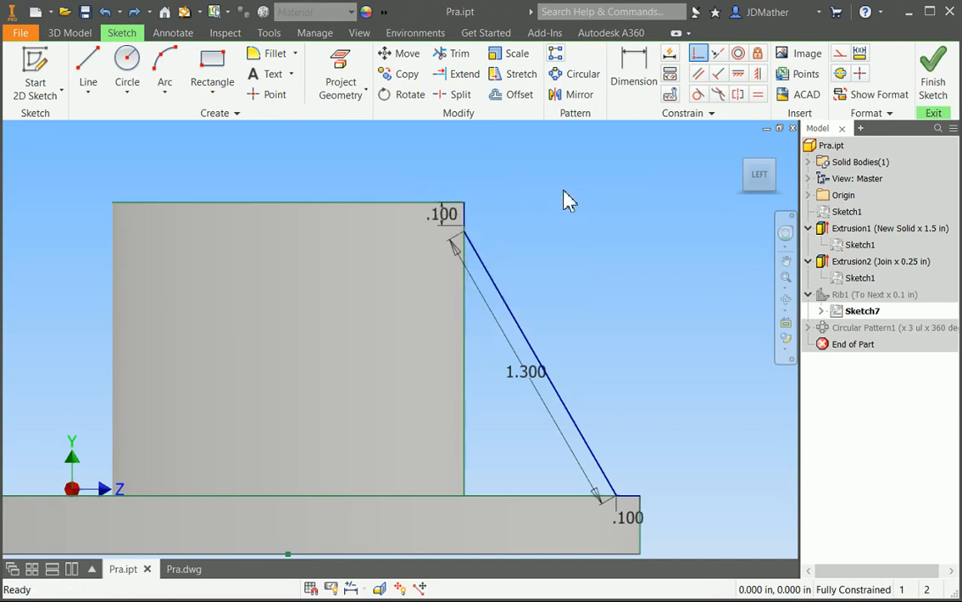
{"action": "left_click", "coordinate": [933, 74]}
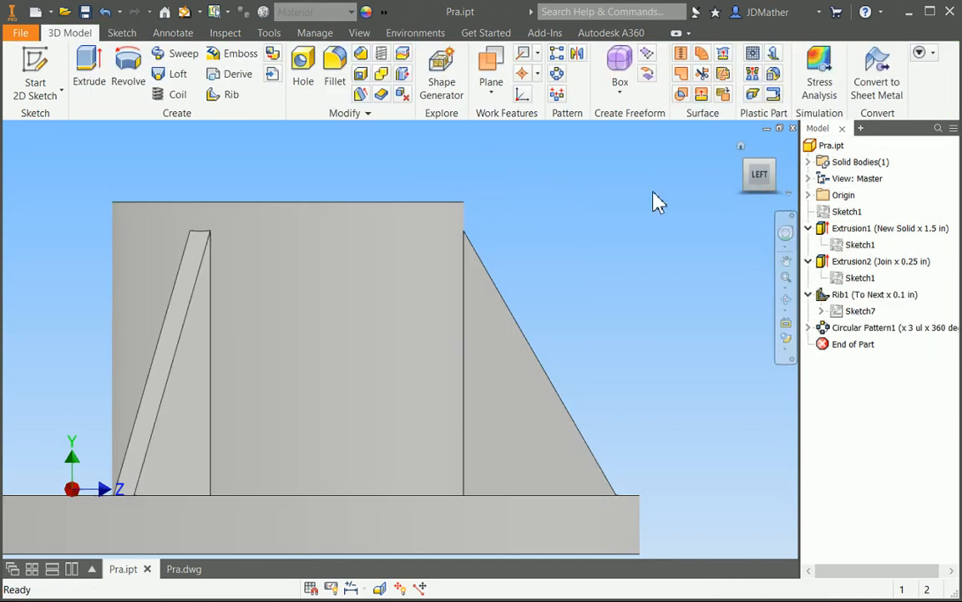
Examine the rebuilt ribs on the whole flanged part from an angle above
{"action": "left_click", "coordinate": [784, 308]}
{"action": "left_click_drag", "start_coordinate": [563, 298], "coordinate": [449, 381]}
{"action": "scroll", "coordinate": [502, 346], "scroll_direction": "down", "scroll_amount": 4}
{"action": "right_click", "coordinate": [520, 313]}
{"action": "left_click", "coordinate": [426, 312]}
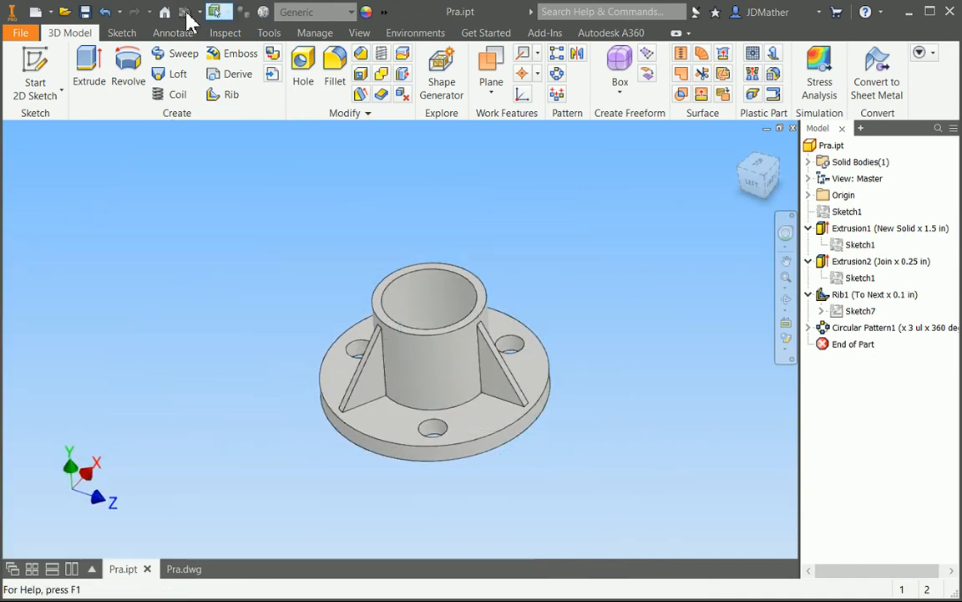
Call off the save of Pra.ipt and check the stored file's iProperties details in the Forum Downloads' folder
{"action": "left_click", "coordinate": [86, 12]}
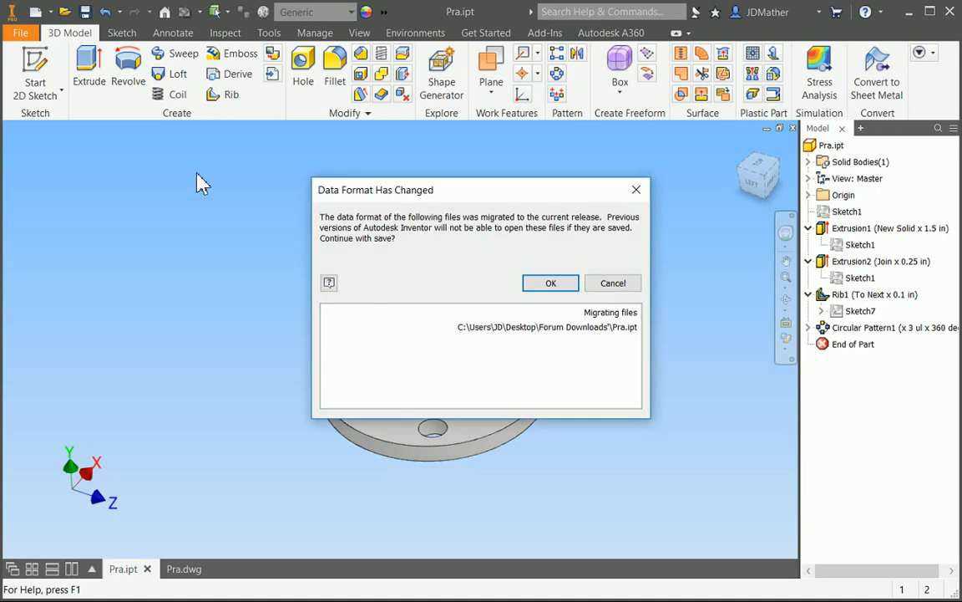
{"action": "left_click", "coordinate": [609, 285]}
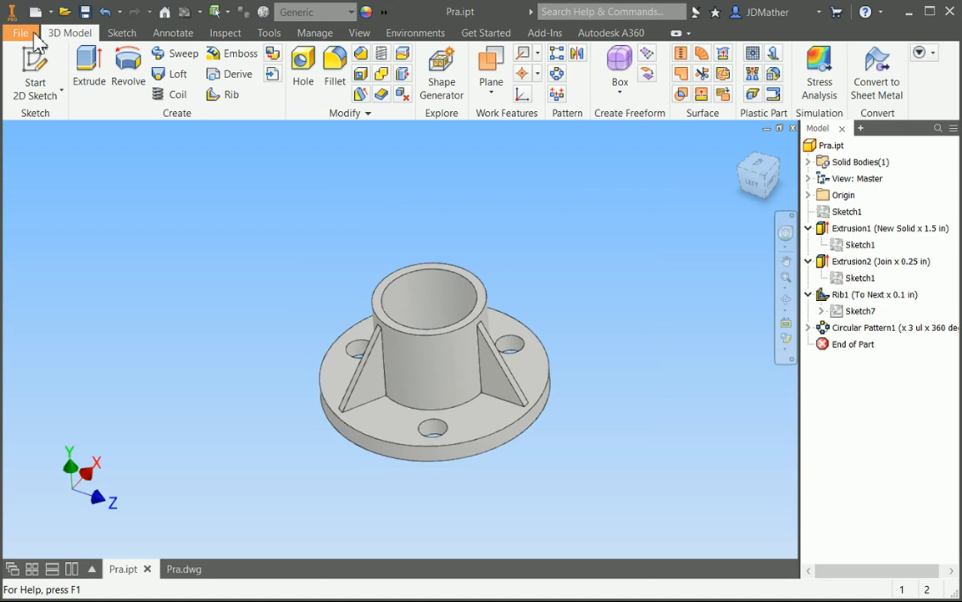
{"action": "right_click", "coordinate": [34, 38]}
{"action": "left_click", "coordinate": [60, 33]}
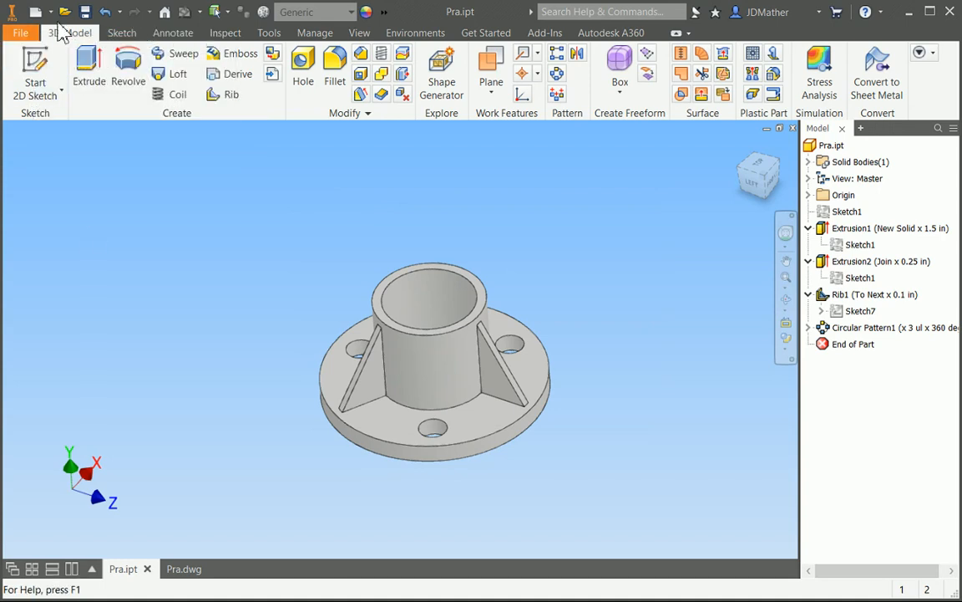
{"action": "left_click", "coordinate": [64, 12]}
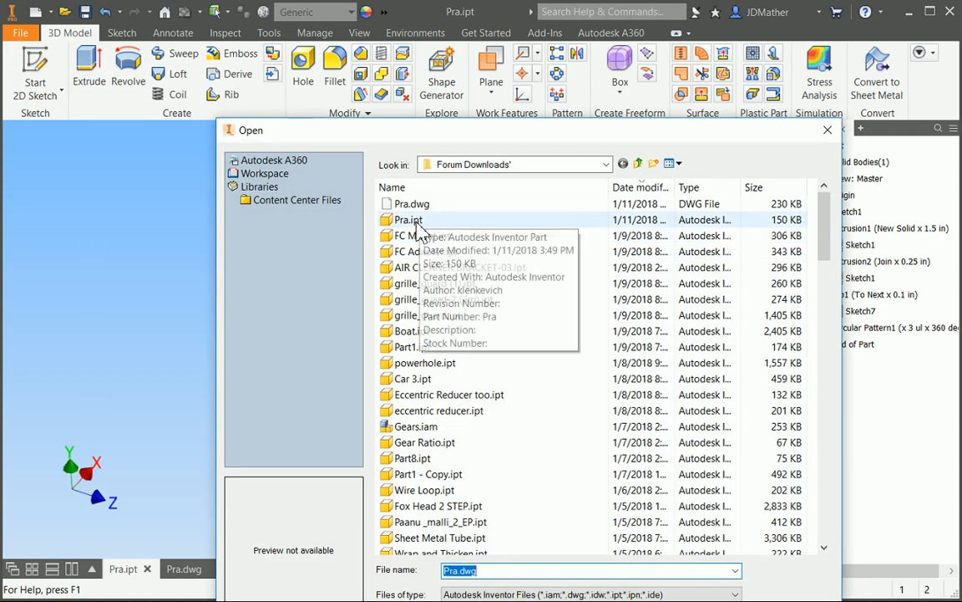
{"action": "right_click", "coordinate": [419, 224]}
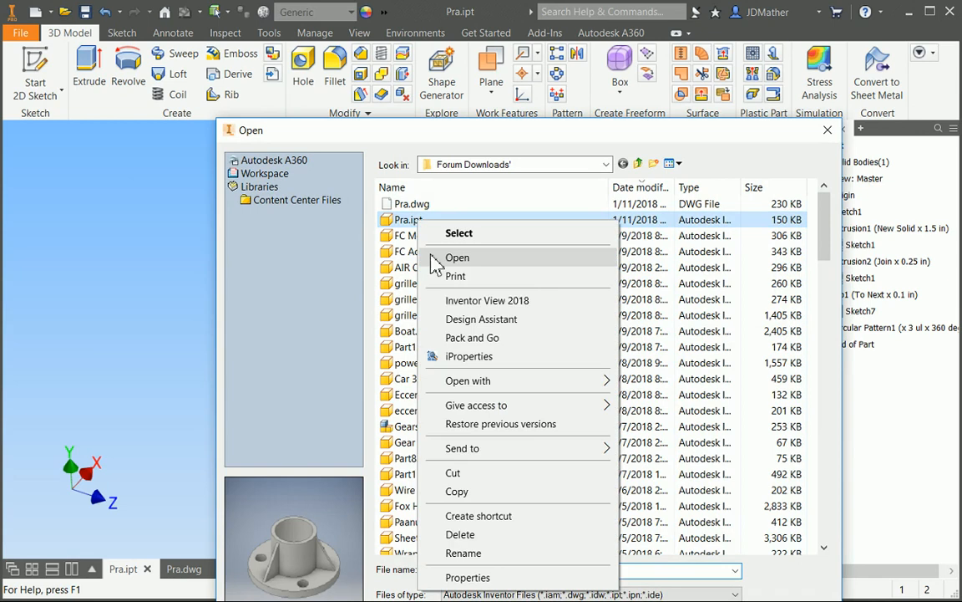
{"action": "left_click", "coordinate": [458, 358]}
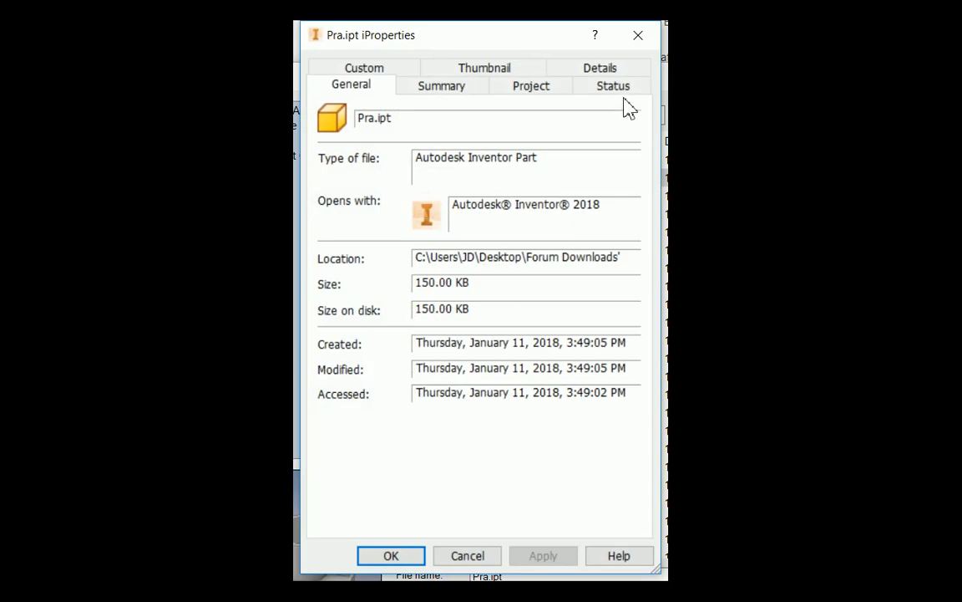
{"action": "left_click", "coordinate": [614, 72]}
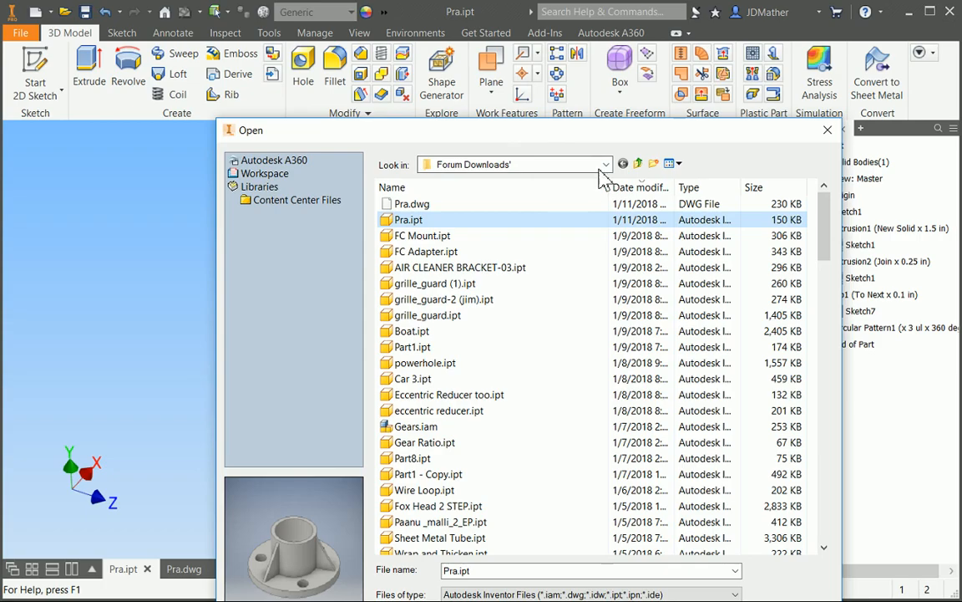
{"action": "left_click", "coordinate": [827, 130]}
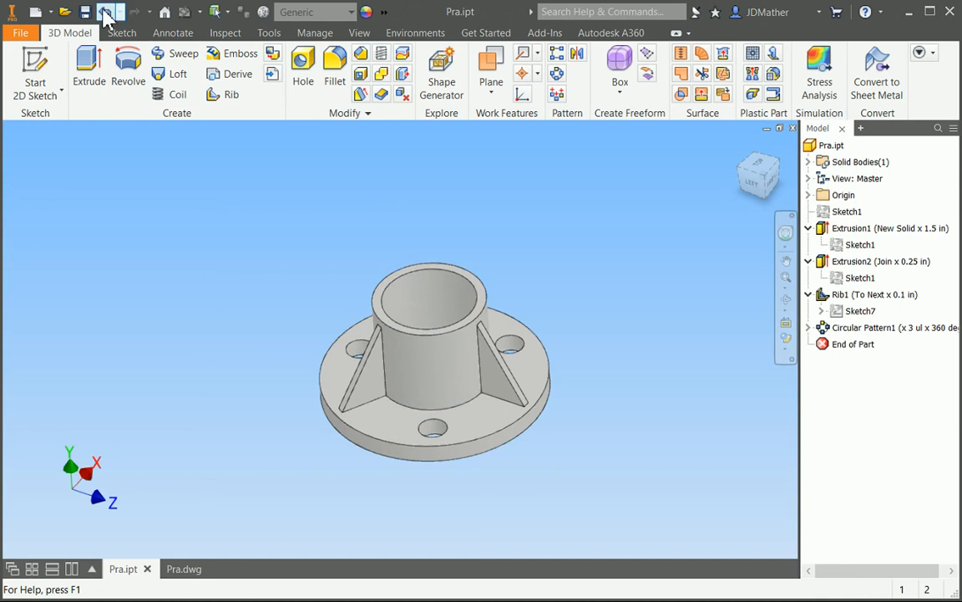
Save Pra.ipt in the current release format and bring up Section A-A in the Pra.dwg drawing
{"action": "left_click", "coordinate": [83, 16]}
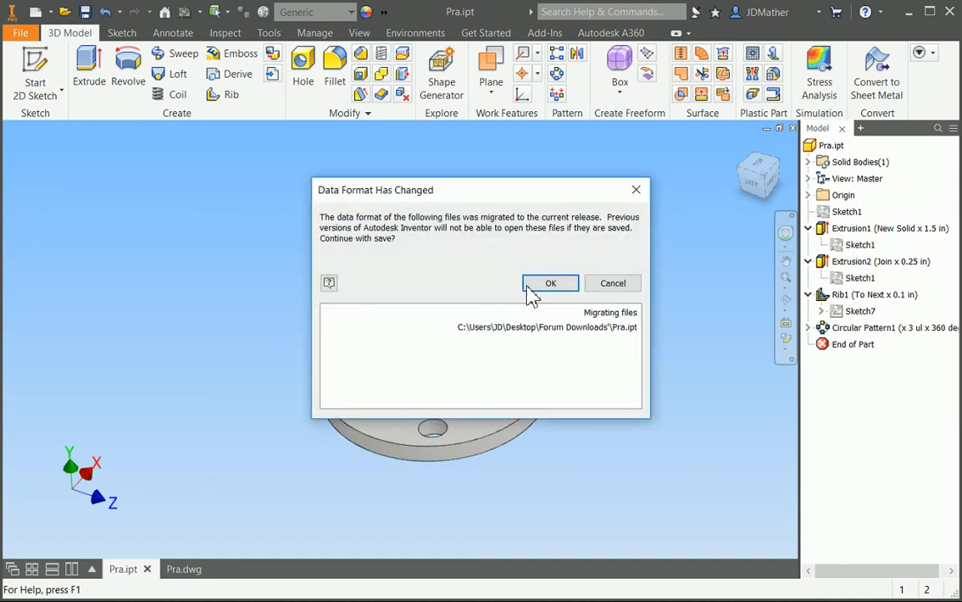
{"action": "left_click", "coordinate": [552, 282]}
{"action": "left_click", "coordinate": [184, 569]}
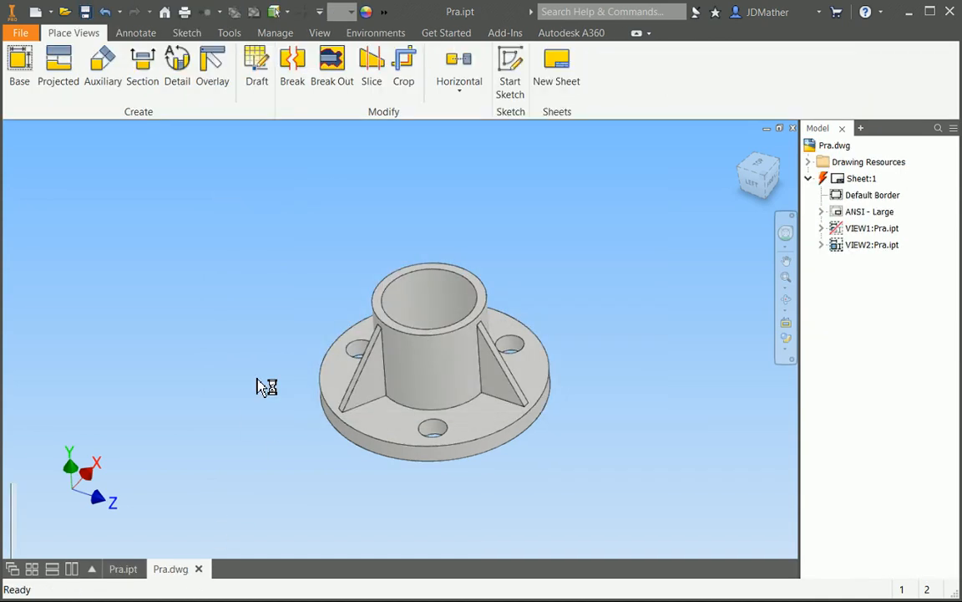
{"action": "scroll", "coordinate": [451, 372], "scroll_direction": "up", "scroll_amount": 4}
{"action": "scroll", "coordinate": [475, 369], "scroll_direction": "down", "scroll_amount": 4}
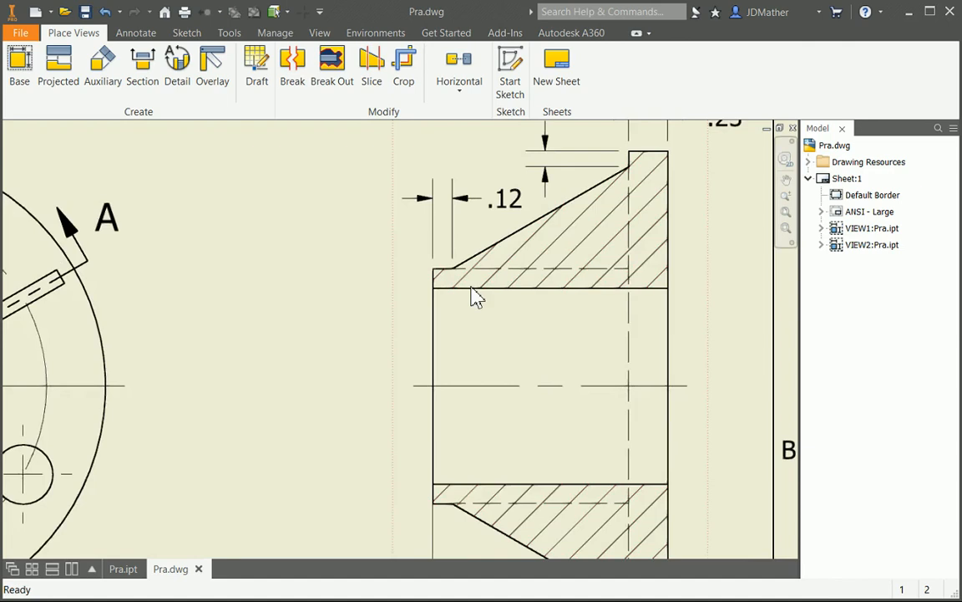
{"action": "scroll", "coordinate": [468, 397], "scroll_direction": "up", "scroll_amount": 3}
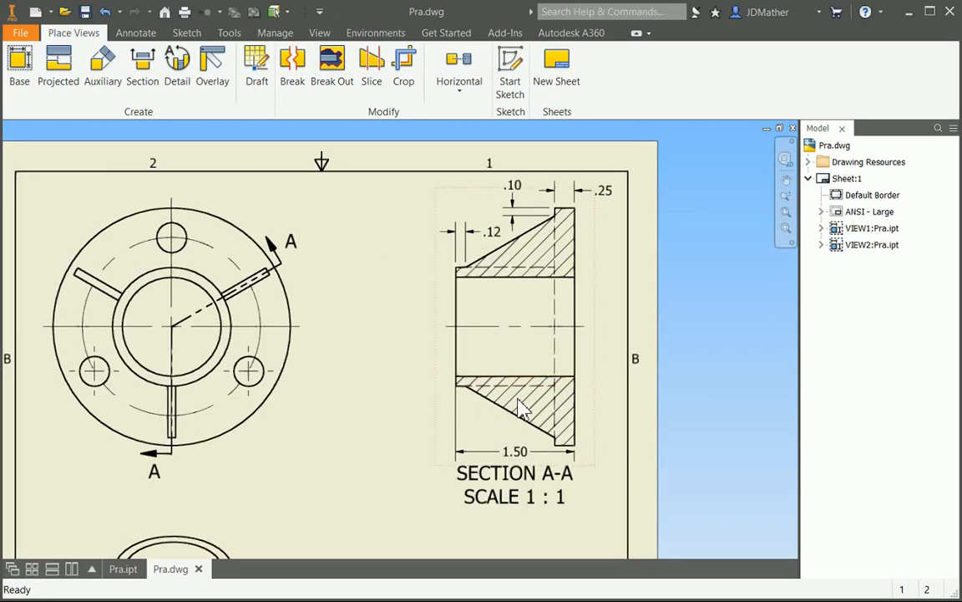
Hide the automatic hatching in the Section A-A view
{"action": "right_click", "coordinate": [518, 407]}
{"action": "left_click", "coordinate": [362, 328]}
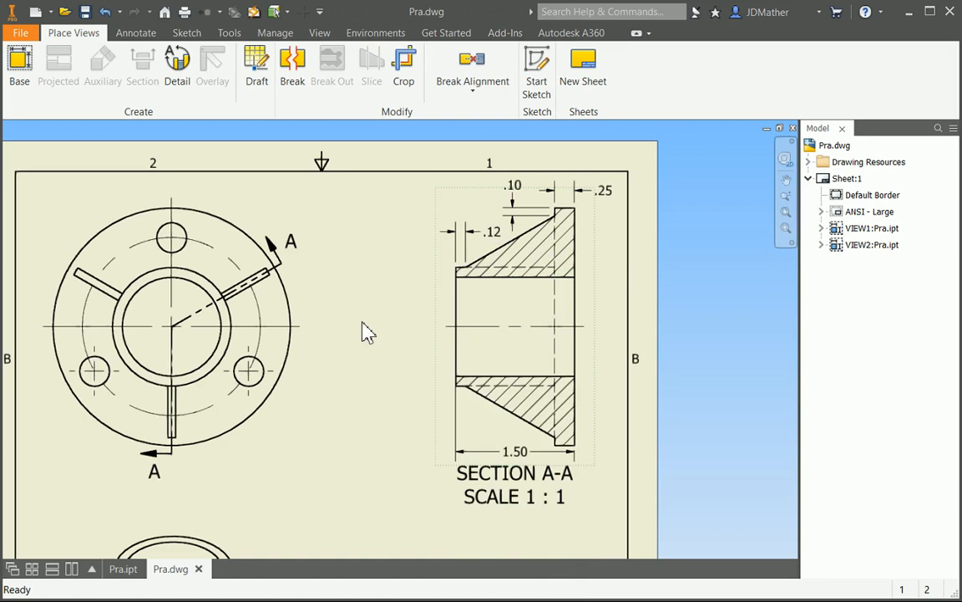
{"action": "left_click", "coordinate": [461, 365]}
{"action": "scroll", "coordinate": [541, 361], "scroll_direction": "down", "scroll_amount": 4}
{"action": "scroll", "coordinate": [547, 353], "scroll_direction": "up", "scroll_amount": 5}
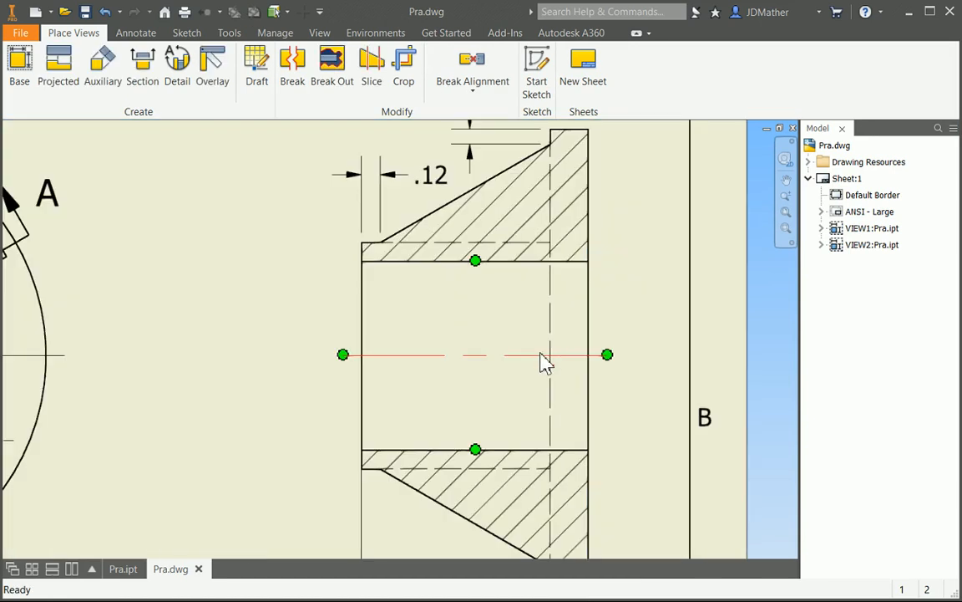
{"action": "right_click", "coordinate": [536, 235]}
{"action": "left_click", "coordinate": [529, 221]}
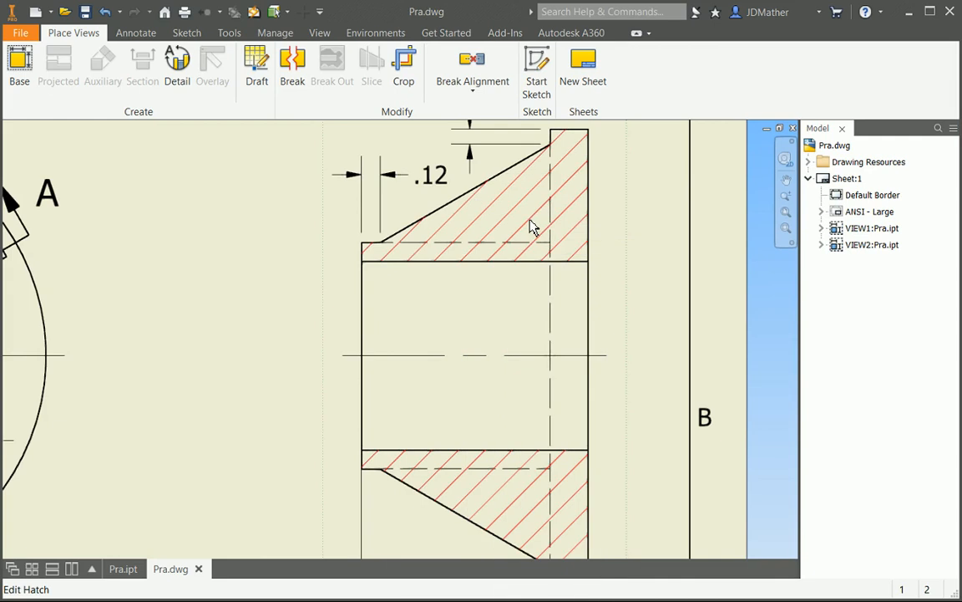
{"action": "right_click", "coordinate": [535, 231]}
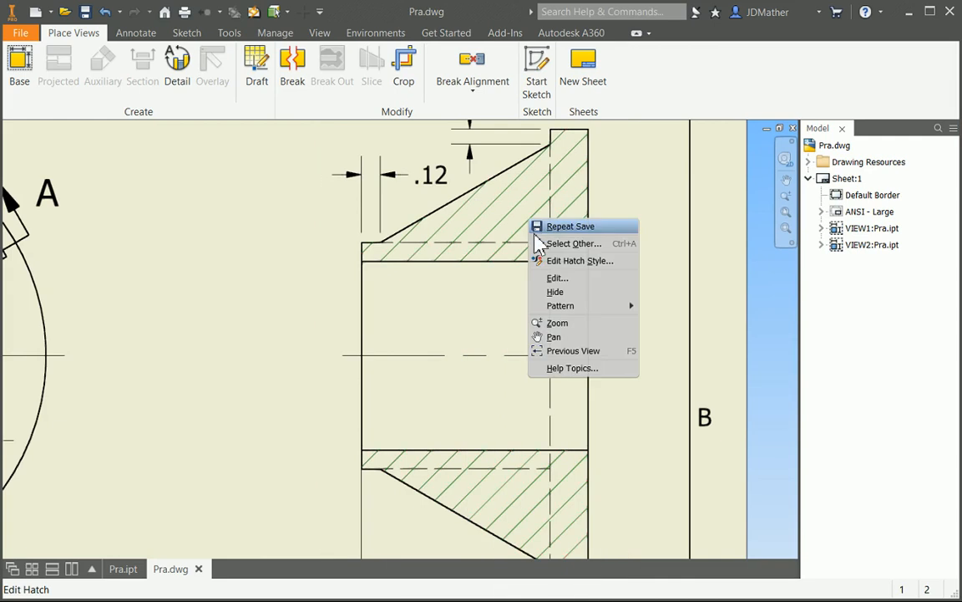
{"action": "left_click", "coordinate": [546, 287]}
{"action": "scroll", "coordinate": [548, 284], "scroll_direction": "up", "scroll_amount": 3}
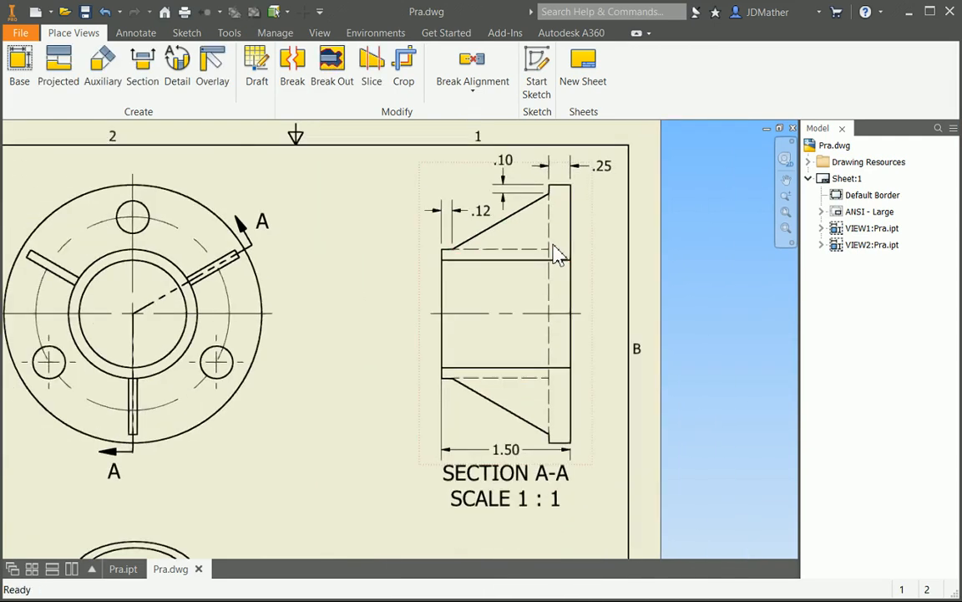
Set the Section A-A view's display style to hidden lines removed
{"action": "left_click", "coordinate": [418, 382]}
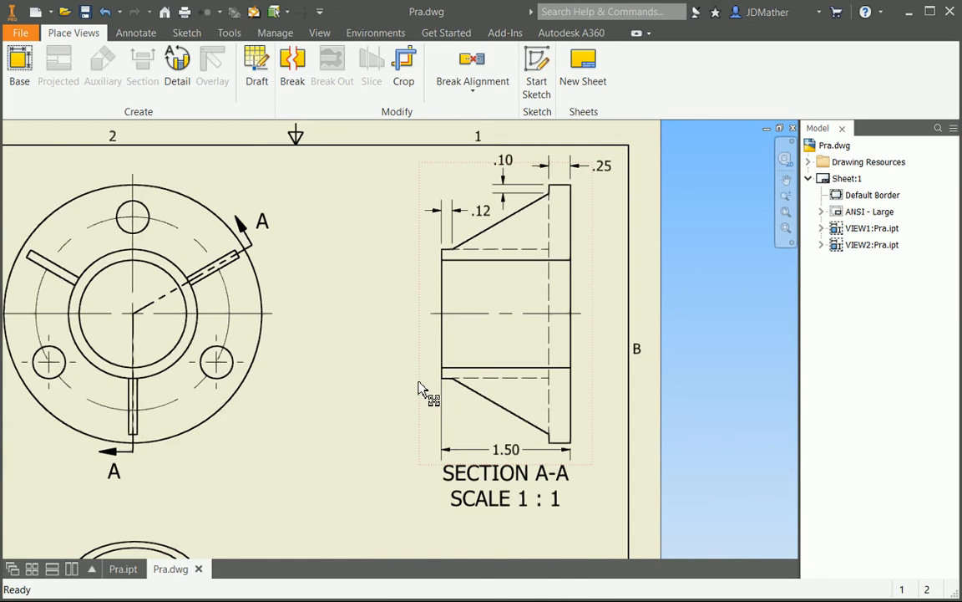
{"action": "double_click", "coordinate": [422, 395]}
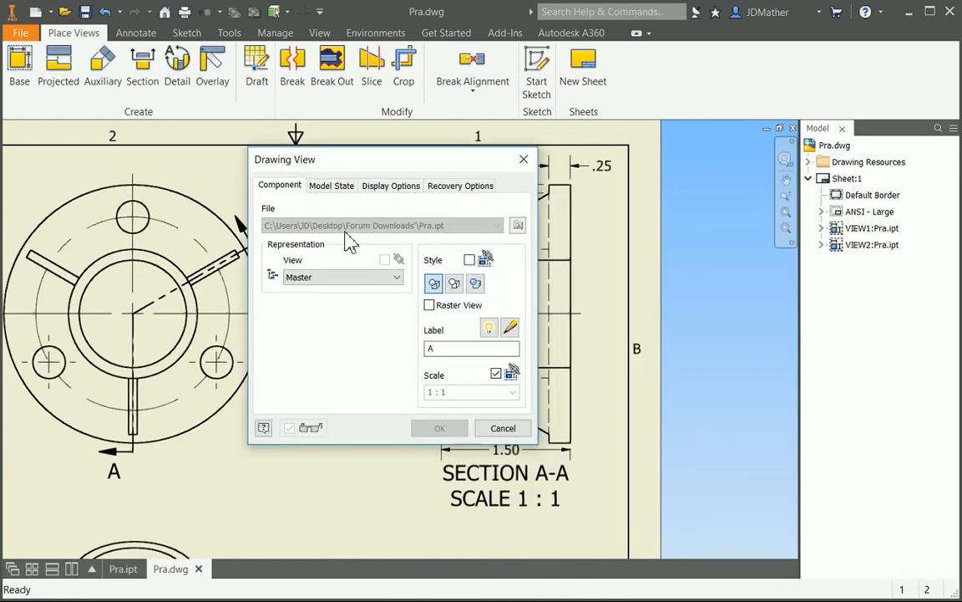
{"action": "left_click", "coordinate": [455, 287]}
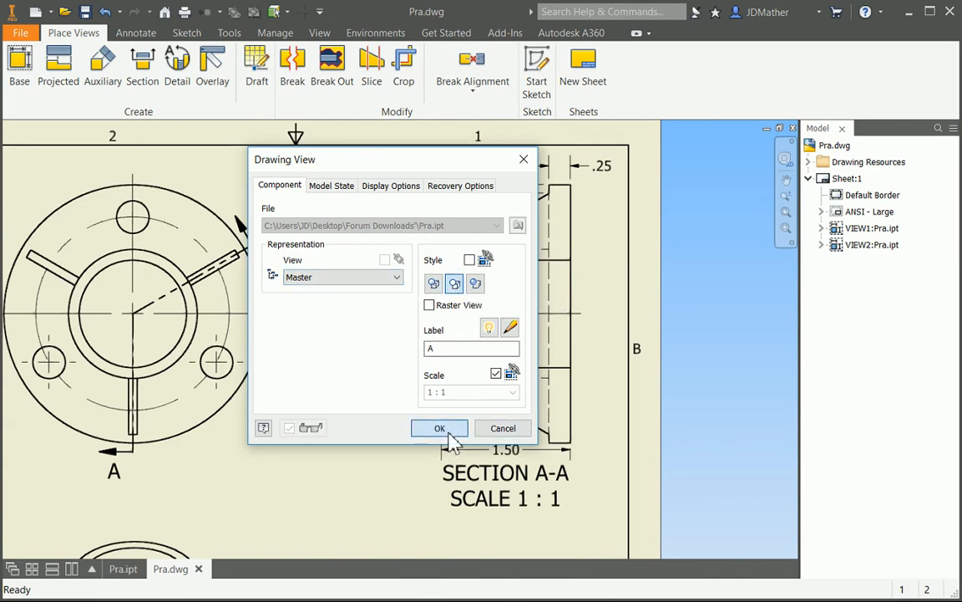
{"action": "left_click", "coordinate": [441, 429]}
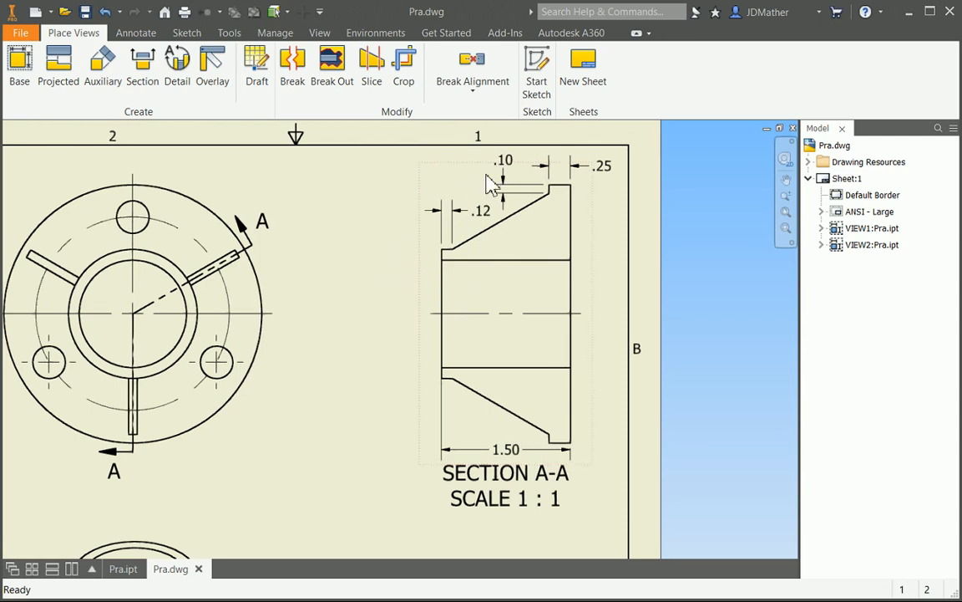
Start a sketch on the Section A-A view and project the upper half's cylinder wall and flange edges, leaving out the sloped rib edge
{"action": "left_click", "coordinate": [424, 265]}
{"action": "key", "text": "s"}
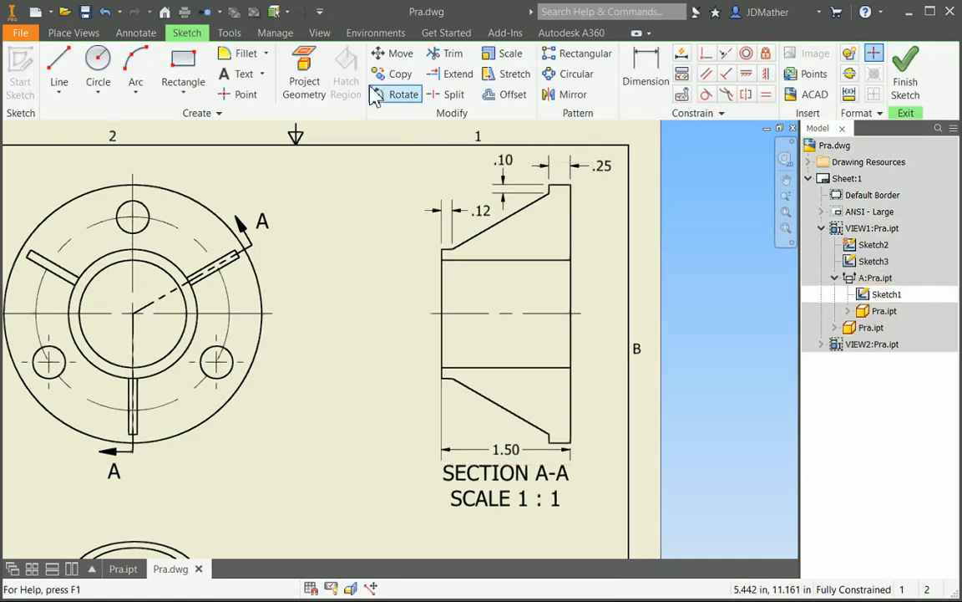
{"action": "left_click", "coordinate": [304, 77]}
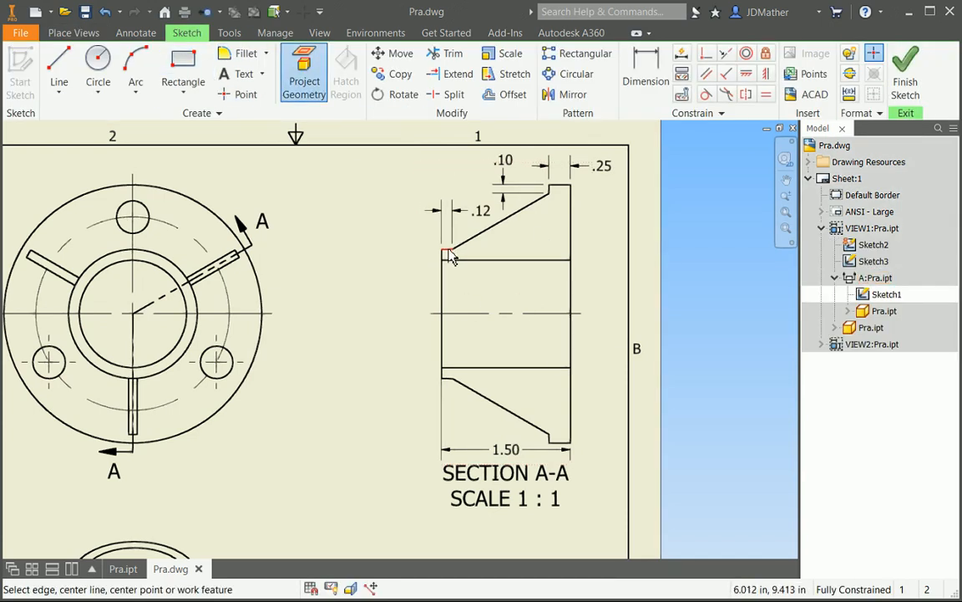
{"action": "scroll", "coordinate": [451, 257], "scroll_direction": "up", "scroll_amount": 2}
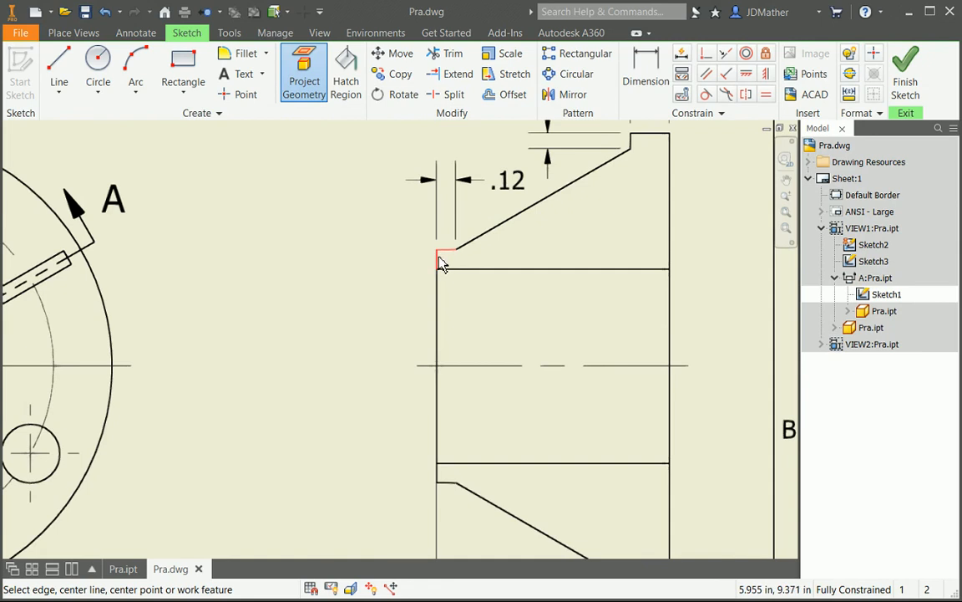
{"action": "left_click", "coordinate": [478, 270]}
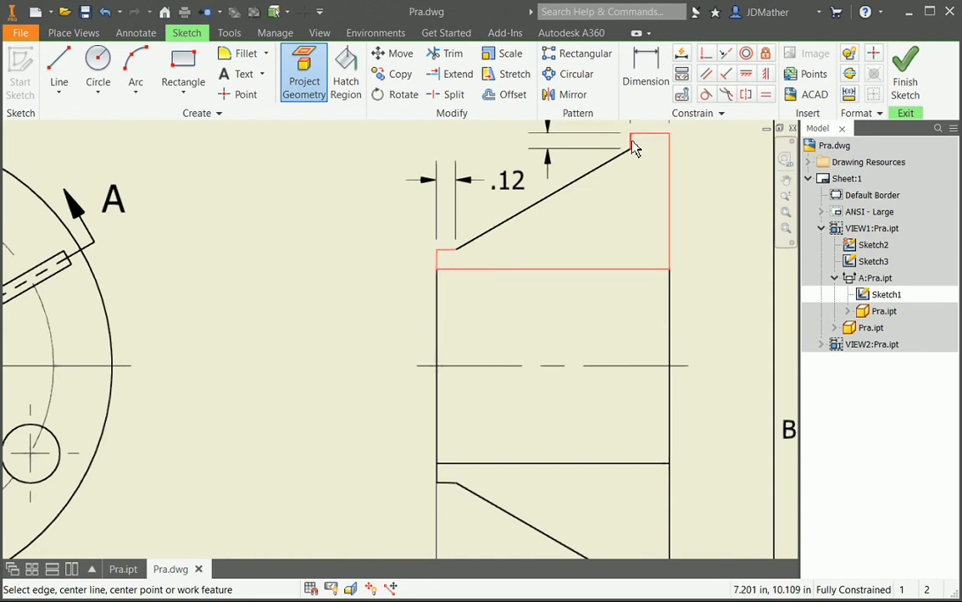
{"action": "scroll", "coordinate": [614, 194], "scroll_direction": "down", "scroll_amount": 3}
{"action": "scroll", "coordinate": [565, 335], "scroll_direction": "up", "scroll_amount": 2}
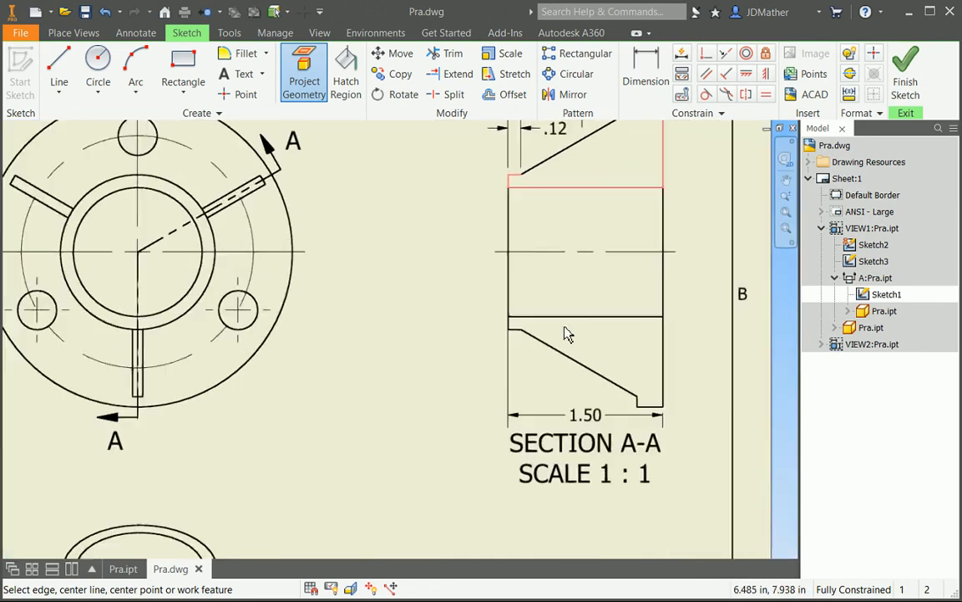
Project the cylinder wall and flange edges of Section A-A's lower half into the sketch, leaving out the sloped rib edge
{"action": "left_click", "coordinate": [508, 324]}
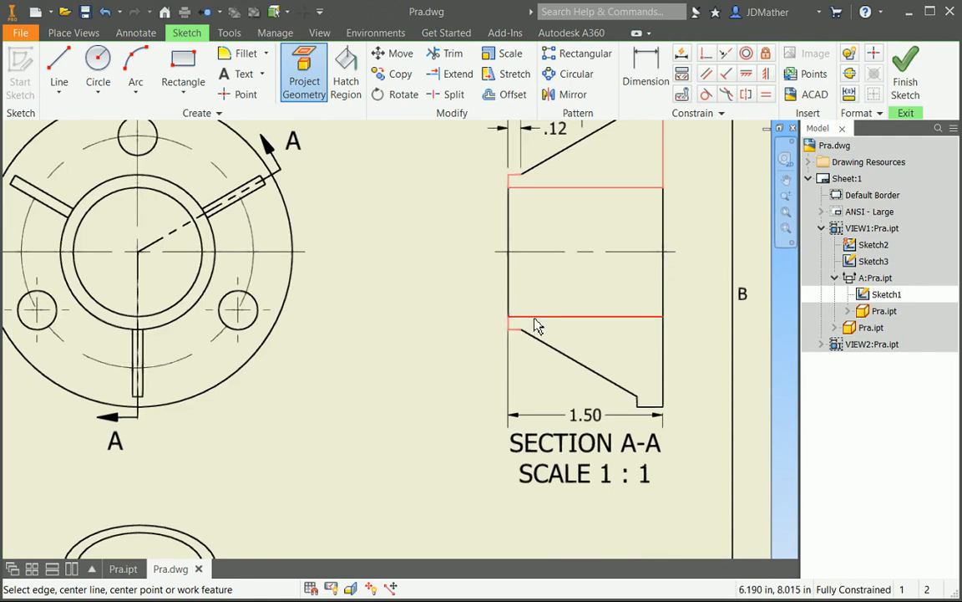
{"action": "left_click", "coordinate": [535, 318]}
{"action": "left_click", "coordinate": [666, 348]}
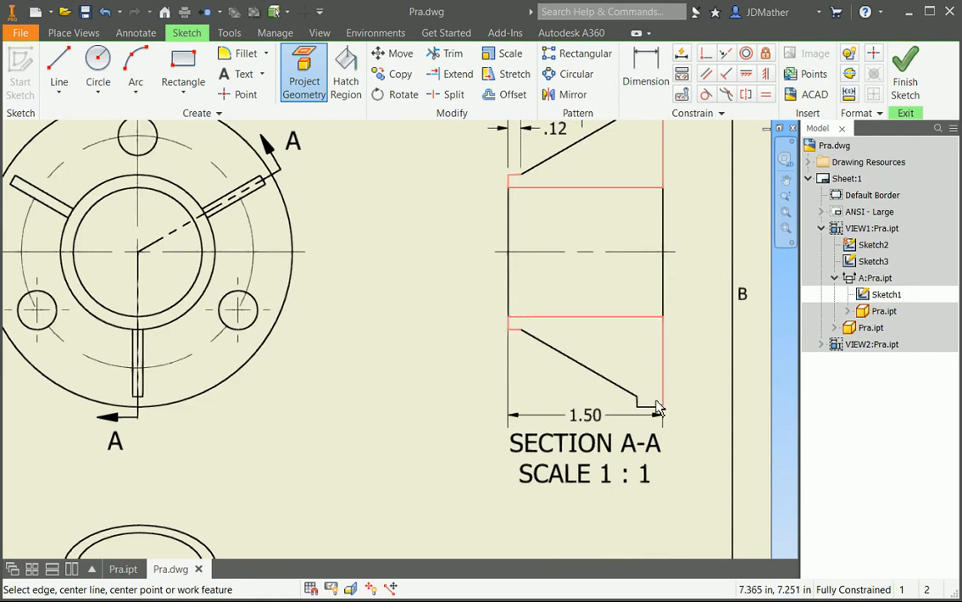
{"action": "left_click", "coordinate": [640, 405]}
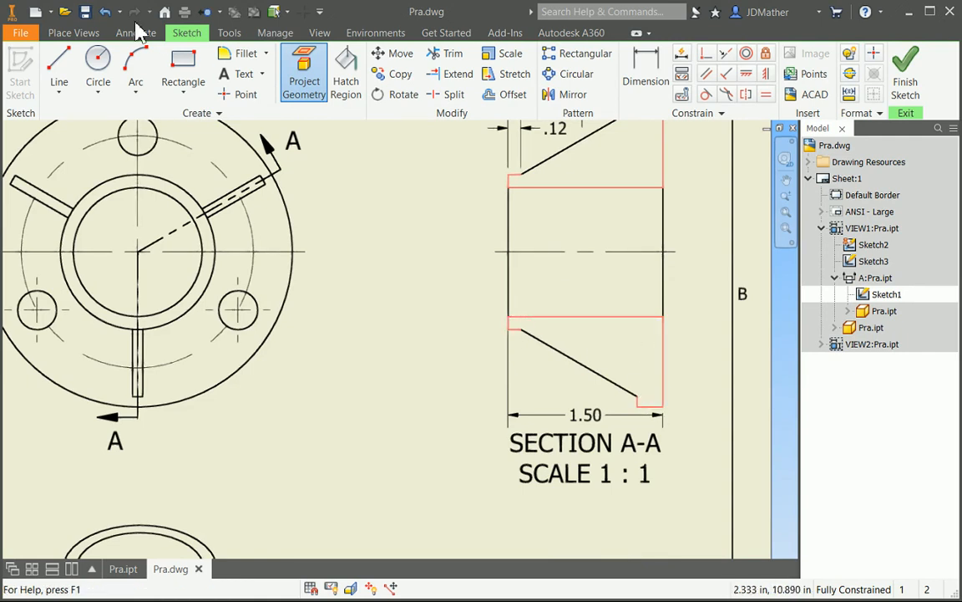
Draw a horizontal and a vertical line in the lower half, joining the sloped rib edge's ends along the cylinder wall and flange face
{"action": "left_click", "coordinate": [60, 65]}
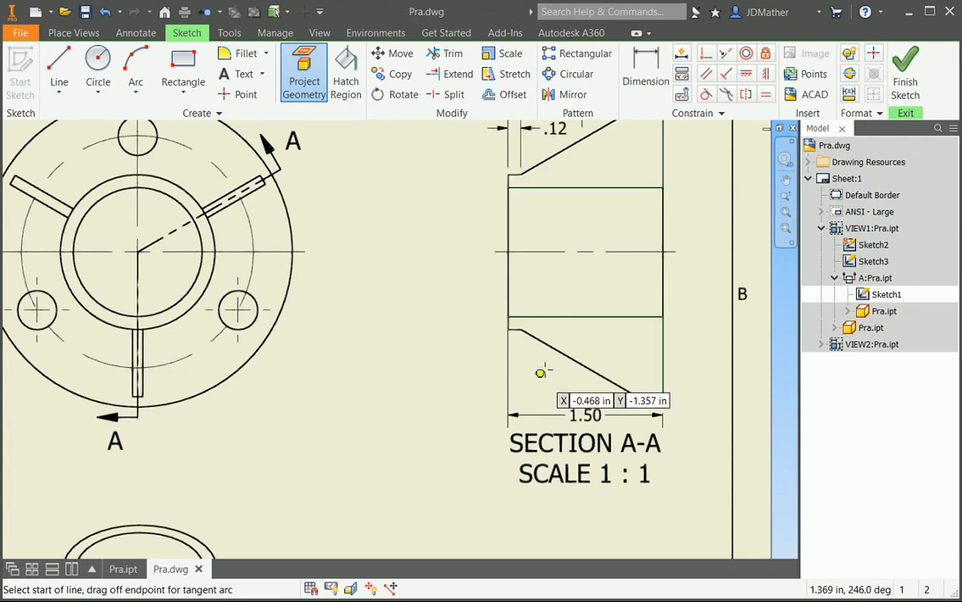
{"action": "left_click", "coordinate": [520, 328]}
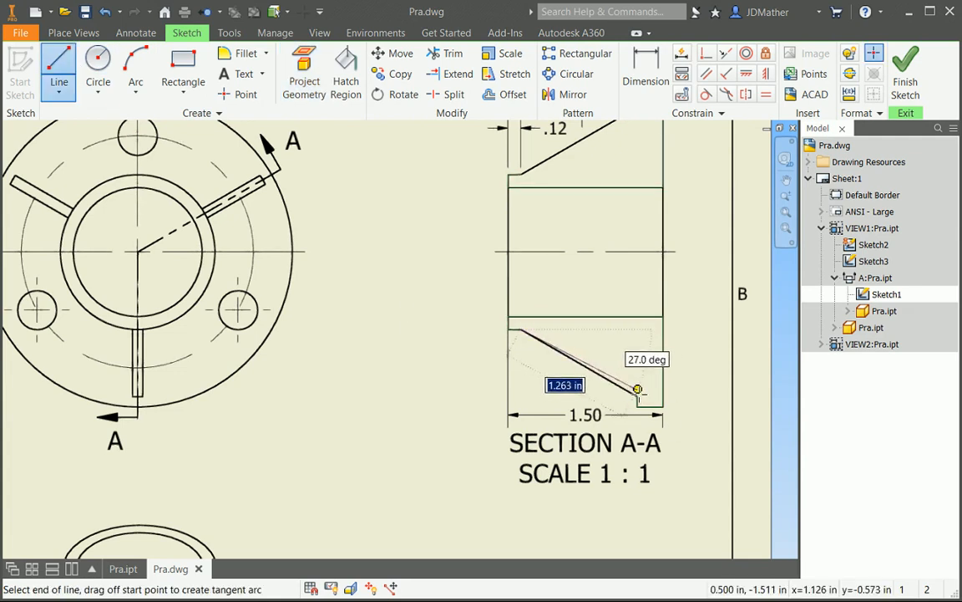
{"action": "left_click", "coordinate": [638, 328]}
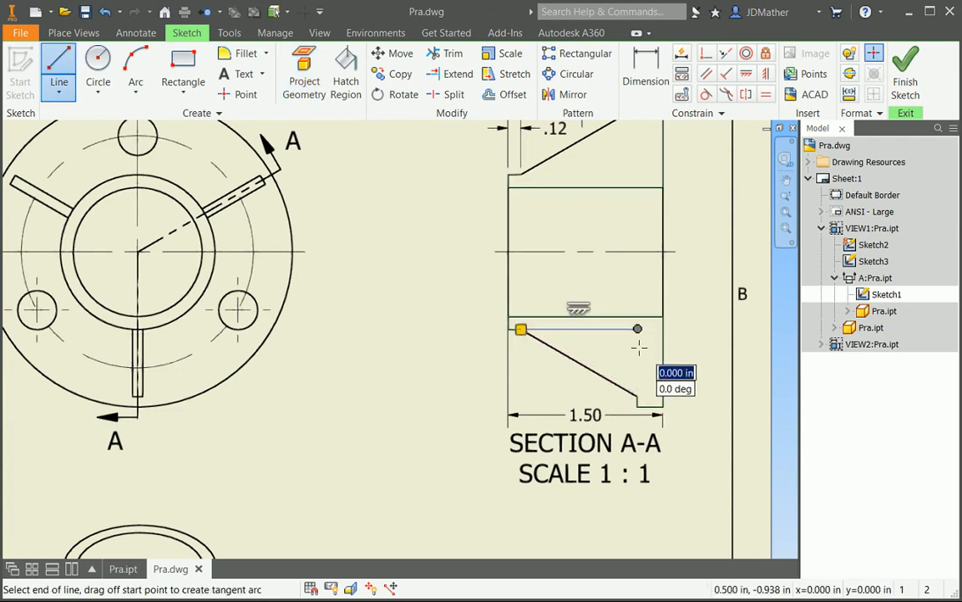
{"action": "left_click", "coordinate": [638, 395]}
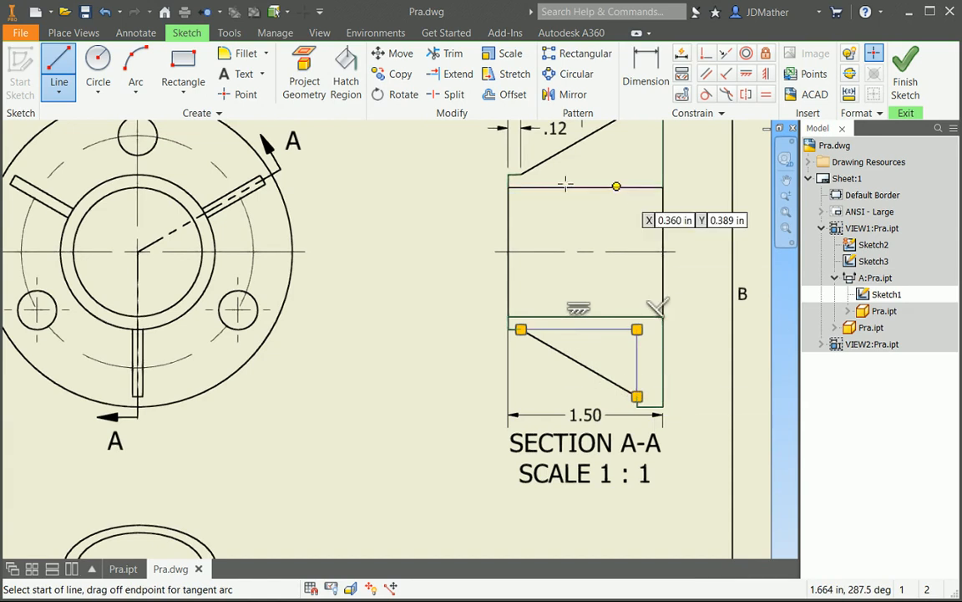
Close the upper half's section outline with a horizontal cylinder-wall line and a vertical flange-face line between the sloped rib edge's ends
{"action": "left_click", "coordinate": [521, 173]}
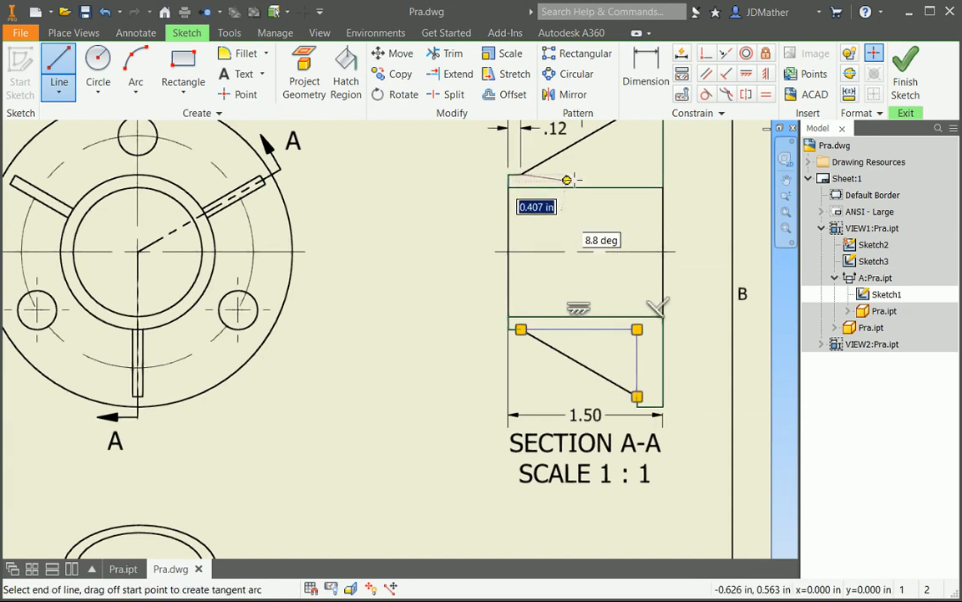
{"action": "scroll", "coordinate": [584, 192], "scroll_direction": "up", "scroll_amount": 3}
{"action": "scroll", "coordinate": [551, 159], "scroll_direction": "down", "scroll_amount": 4}
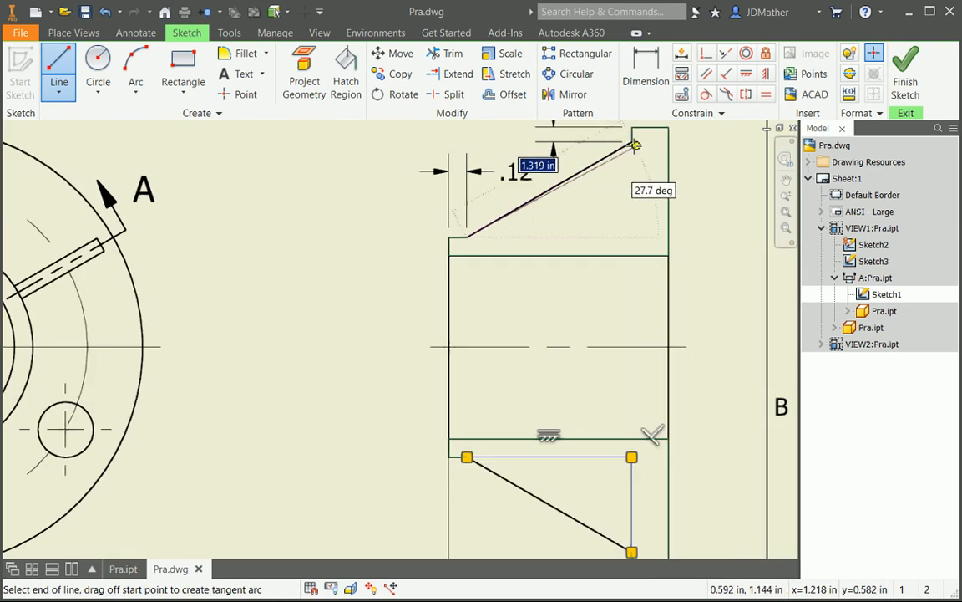
{"action": "left_click", "coordinate": [632, 237]}
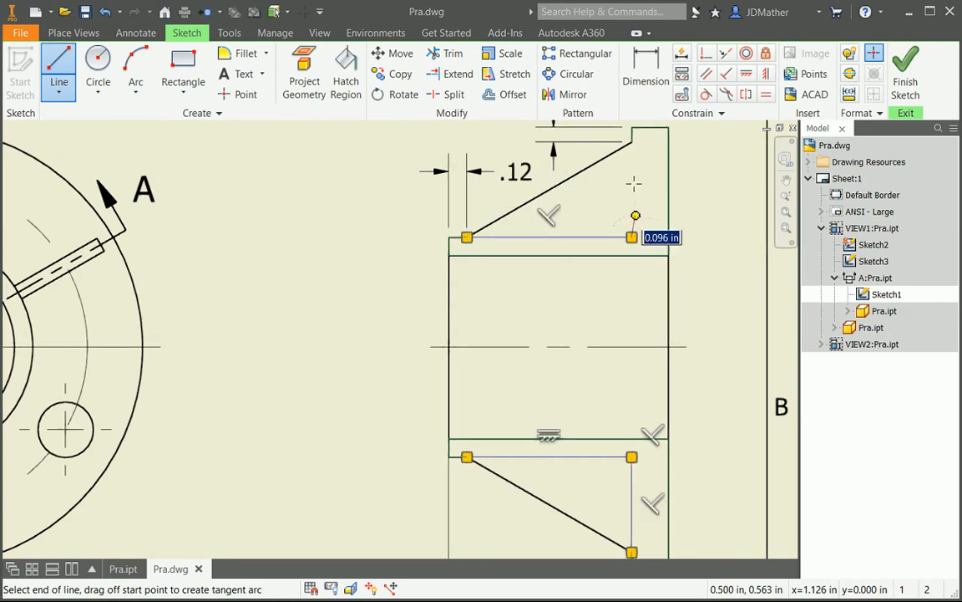
{"action": "left_click", "coordinate": [632, 142]}
{"action": "right_click", "coordinate": [633, 142]}
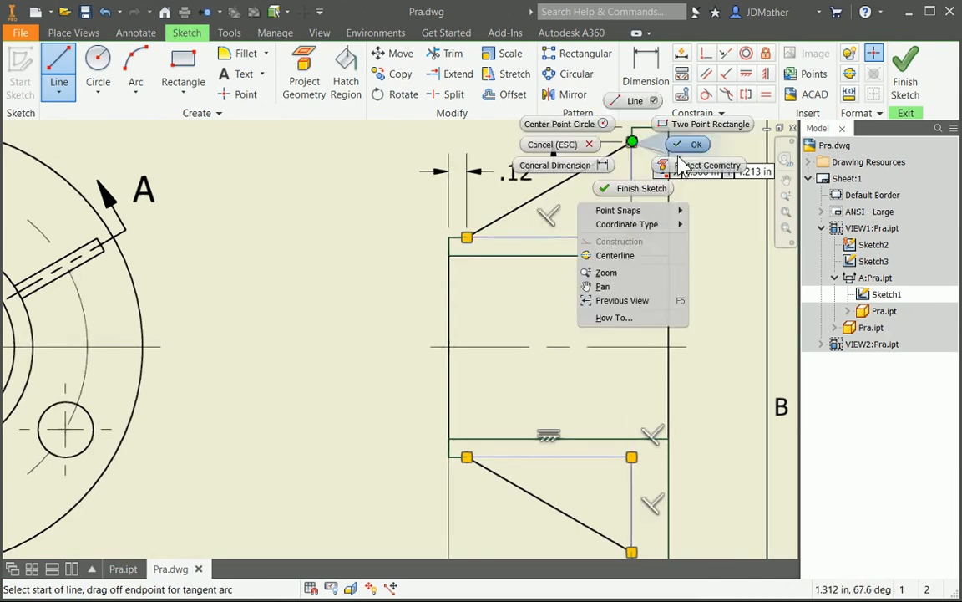
{"action": "left_click", "coordinate": [690, 144]}
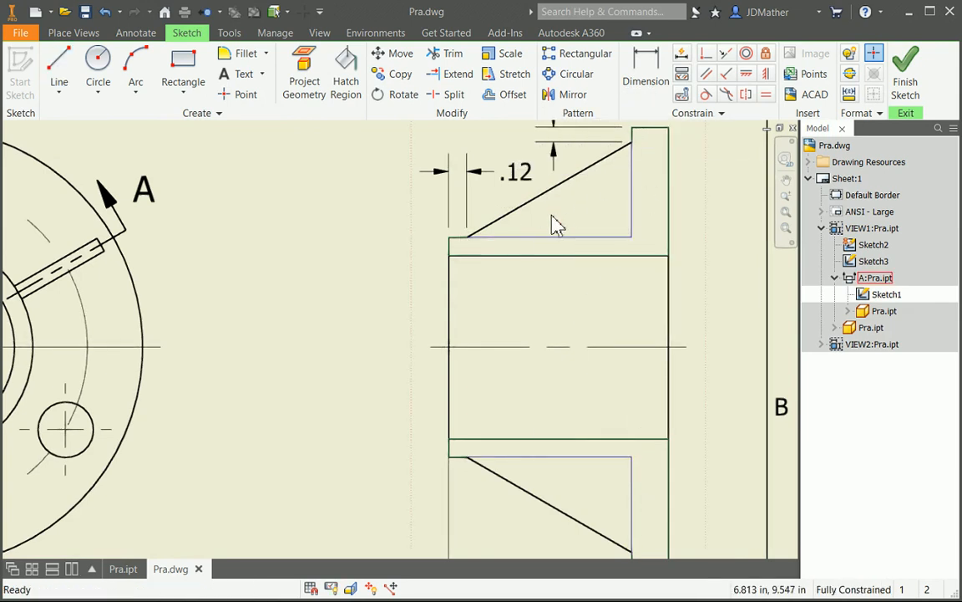
Hatch the upper and lower cylinder-and-flange profiles with ANSI 31 at 45 degrees and scale 1.000, and finish the sketch
{"action": "left_click", "coordinate": [348, 79]}
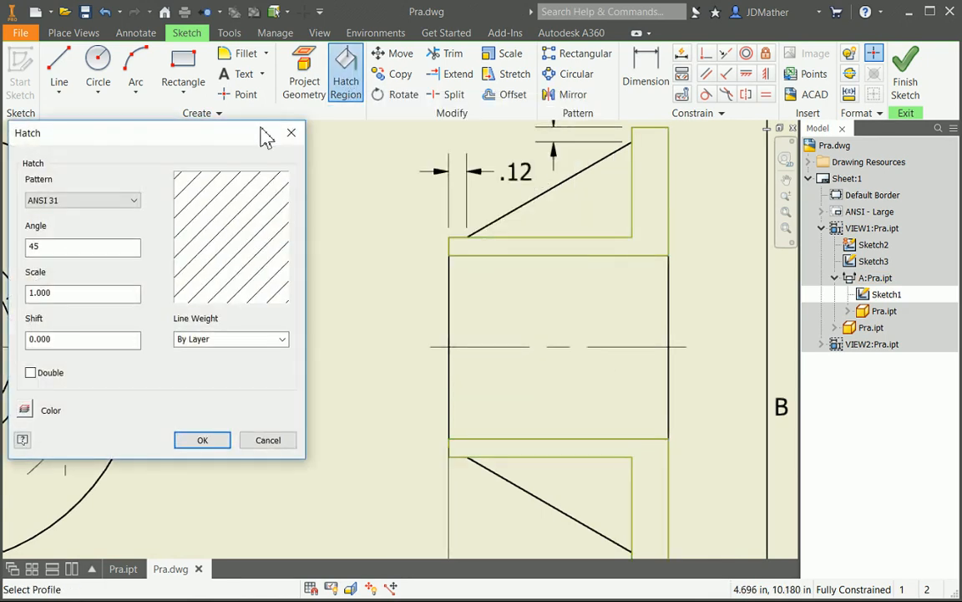
{"action": "left_click", "coordinate": [614, 261]}
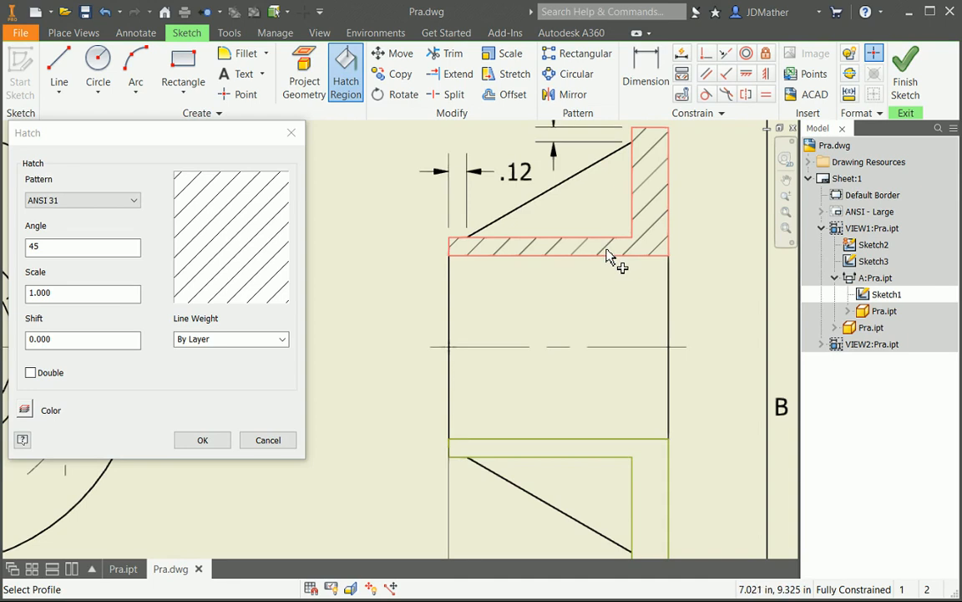
{"action": "left_click", "coordinate": [593, 456]}
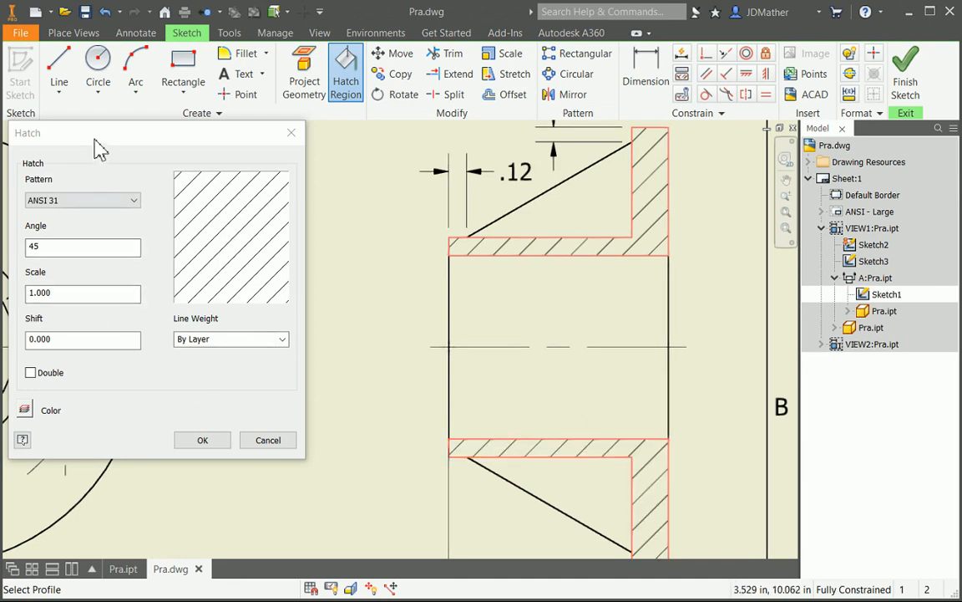
{"action": "left_click_drag", "start_coordinate": [86, 134], "coordinate": [220, 126]}
{"action": "left_click", "coordinate": [336, 432]}
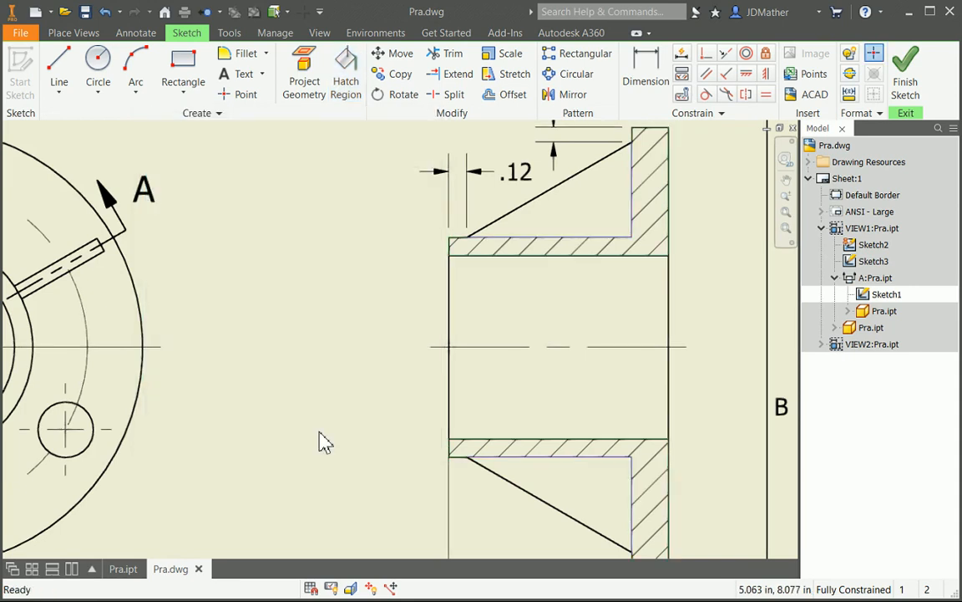
{"action": "left_click", "coordinate": [905, 80]}
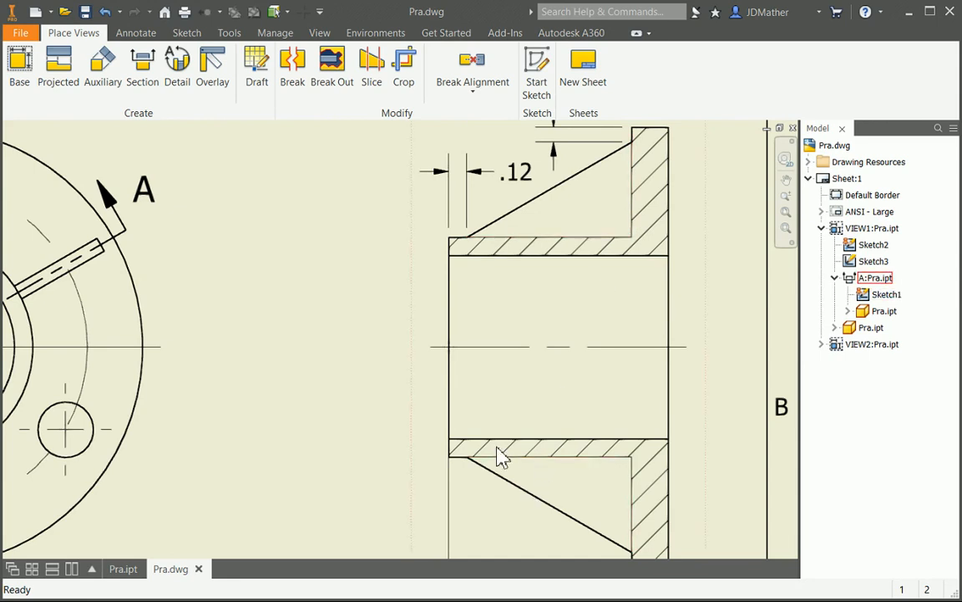
Set the line weight of the Section A-A sketch lines between ribs and hatched wall and flange to 0.020 in
{"action": "left_click", "coordinate": [550, 251]}
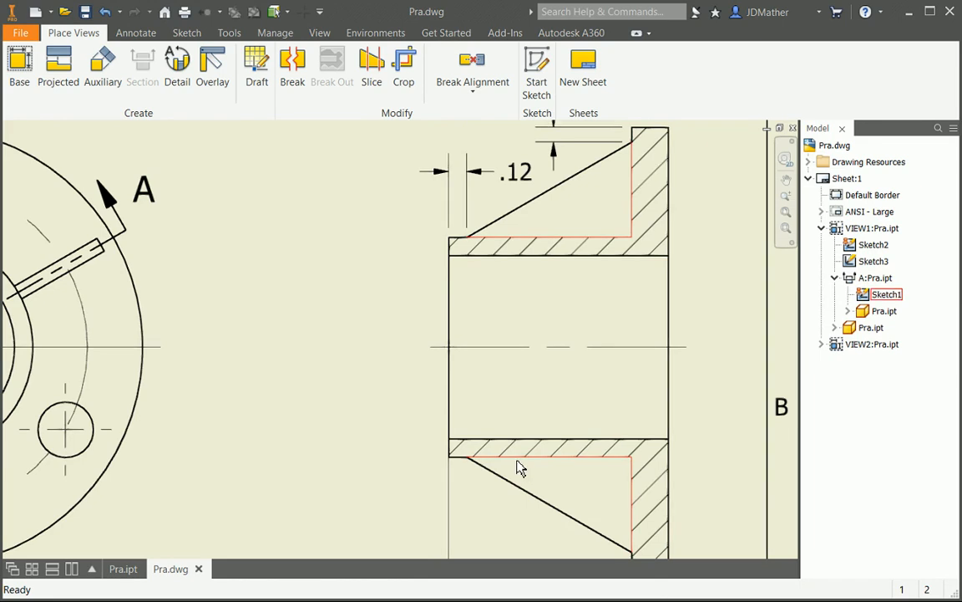
{"action": "right_click", "coordinate": [518, 468]}
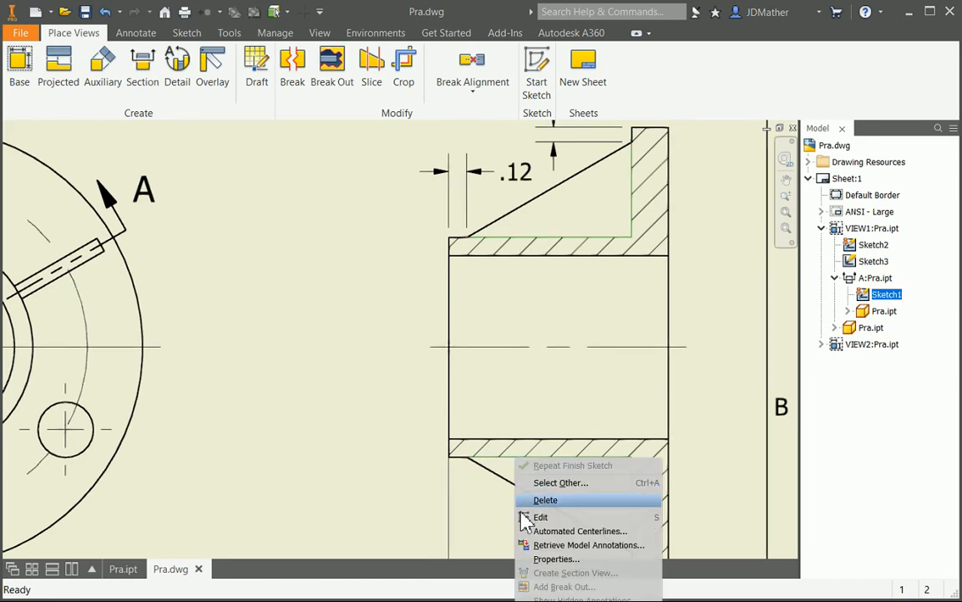
{"action": "left_click", "coordinate": [541, 558]}
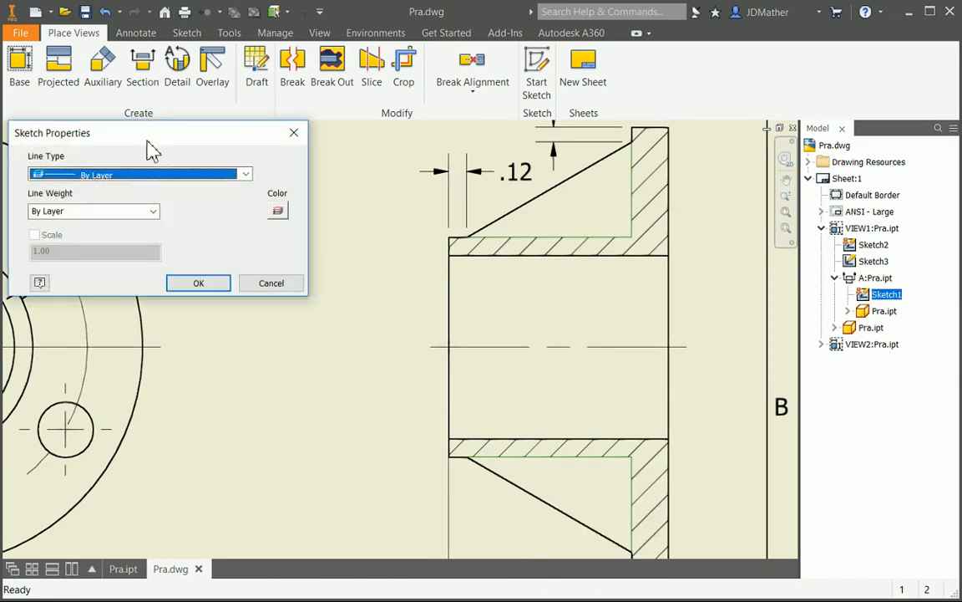
{"action": "left_click_drag", "start_coordinate": [144, 138], "coordinate": [282, 157]}
{"action": "left_click", "coordinate": [290, 231]}
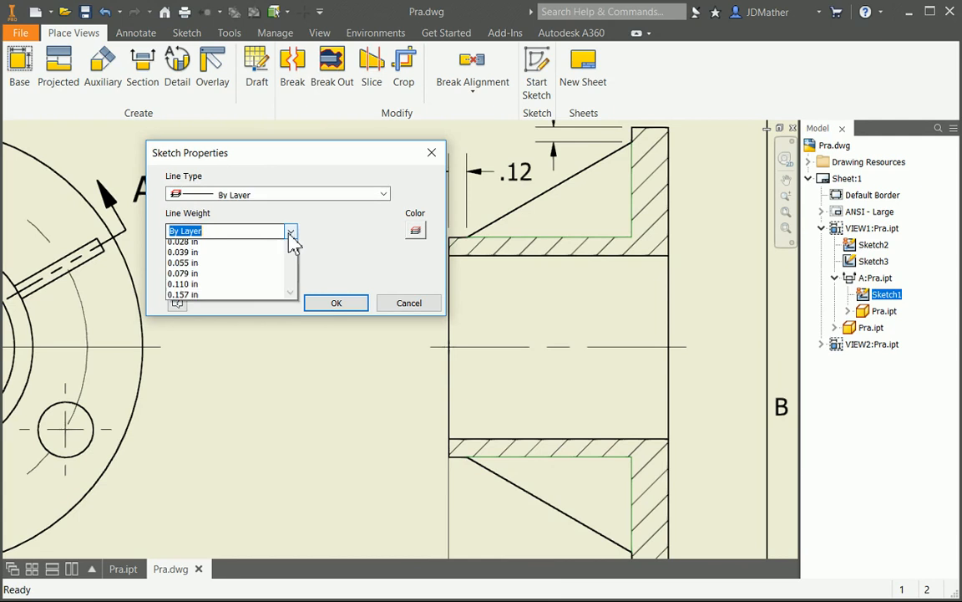
{"action": "left_click", "coordinate": [201, 298]}
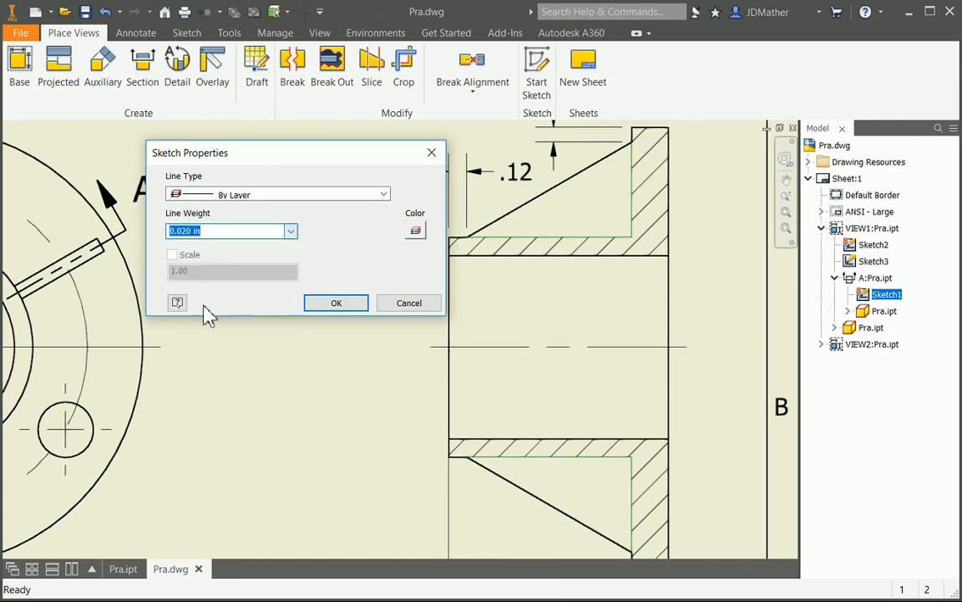
{"action": "left_click", "coordinate": [323, 304]}
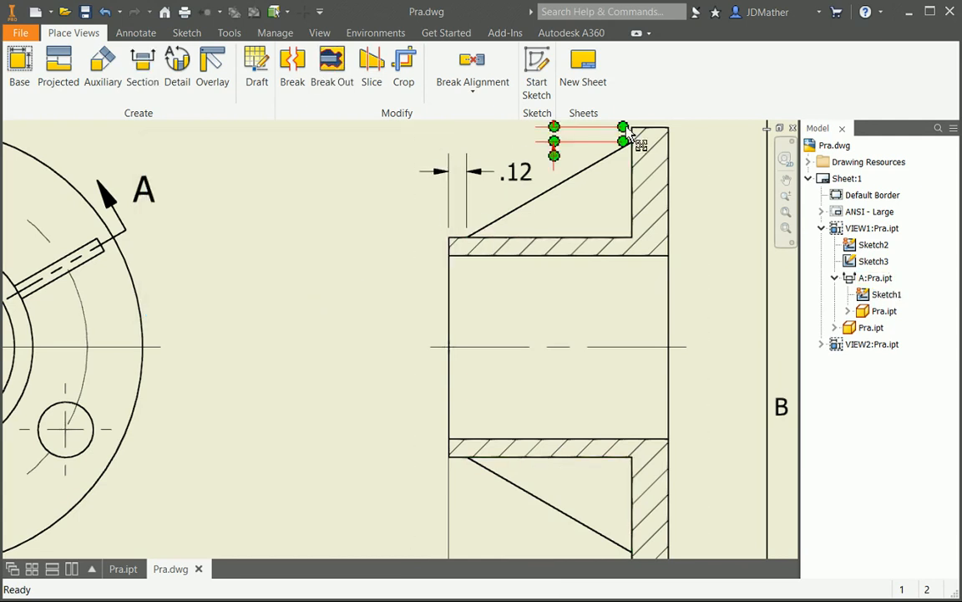
{"action": "scroll", "coordinate": [611, 374], "scroll_direction": "down", "scroll_amount": 5}
{"action": "scroll", "coordinate": [529, 337], "scroll_direction": "up", "scroll_amount": 3}
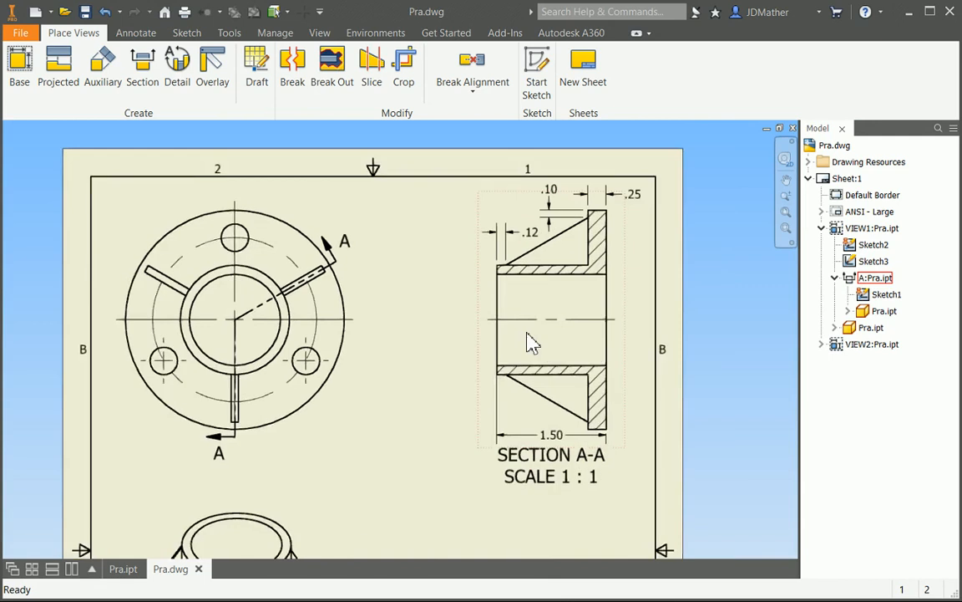